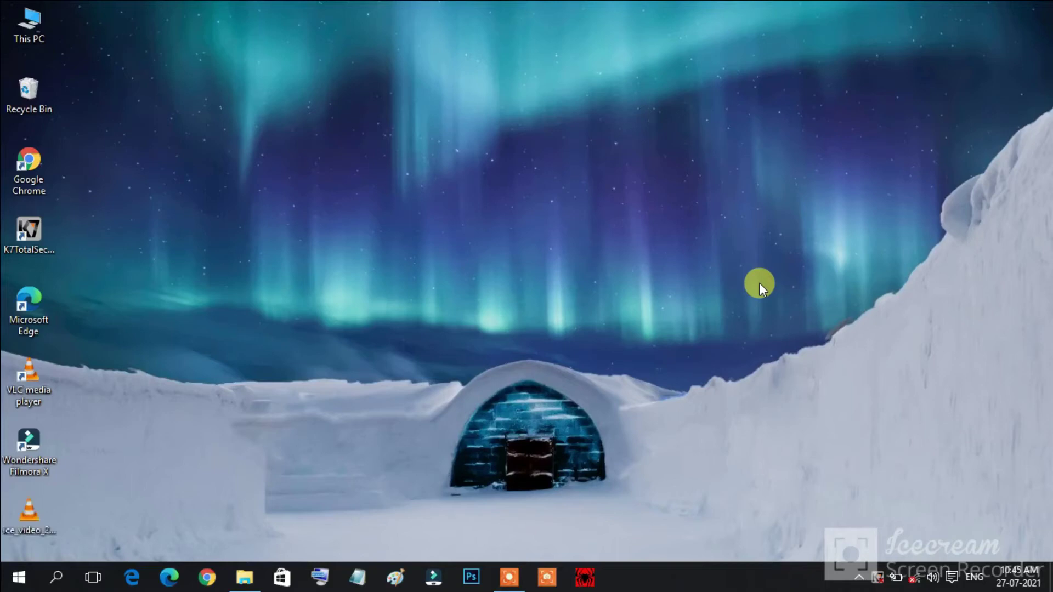
Launch Adobe Photoshop from its taskbar icon
{"action": "left_click", "coordinate": [471, 585]}
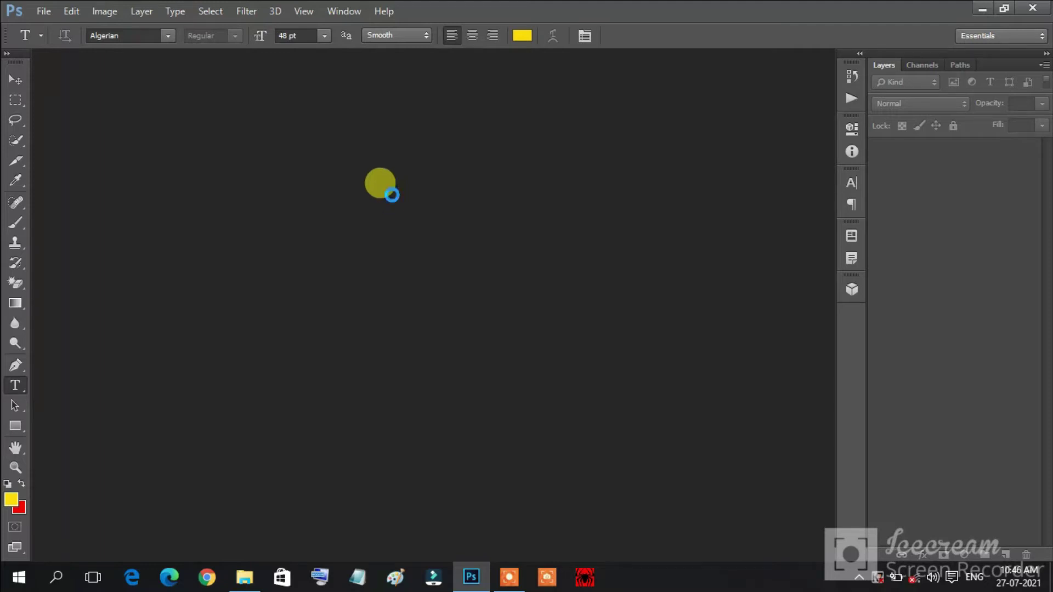
Open IMG-20210711-WA0014 from New Volume (E:) > images > all
{"action": "key", "text": "ctrl+o"}
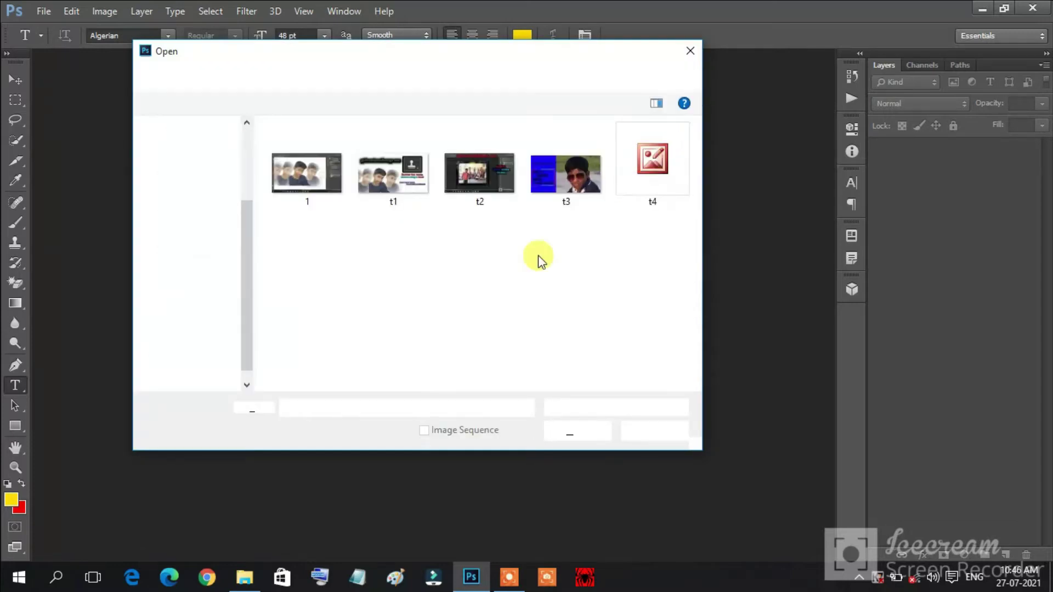
{"action": "left_click", "coordinate": [186, 362]}
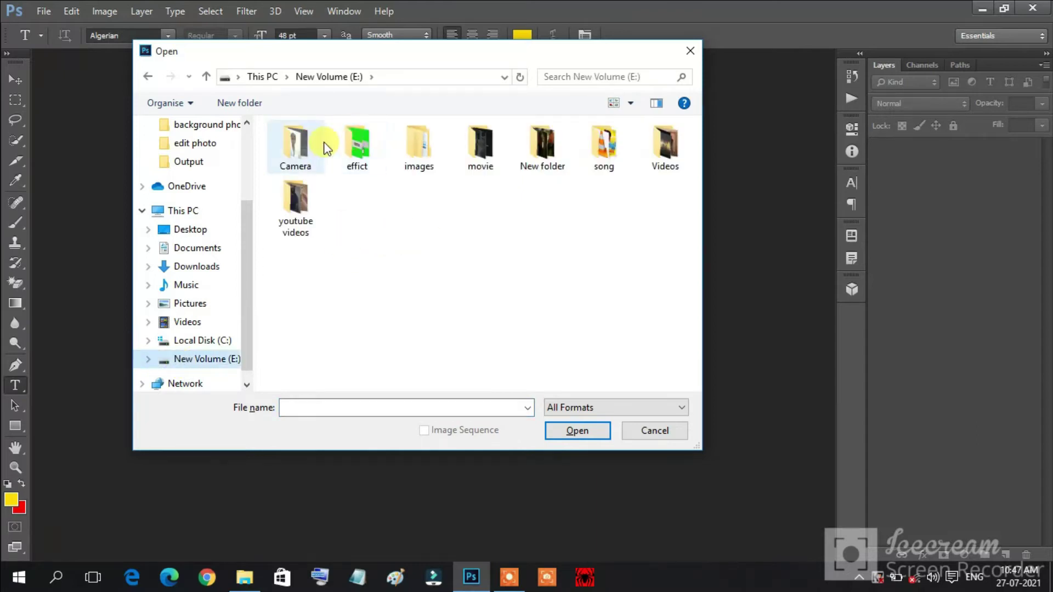
{"action": "left_click", "coordinate": [353, 137]}
{"action": "left_click", "coordinate": [394, 148]}
{"action": "double_click", "coordinate": [393, 148]}
{"action": "double_click", "coordinate": [302, 156]}
{"action": "left_click_drag", "start_coordinate": [695, 137], "coordinate": [696, 351]}
{"action": "left_click", "coordinate": [411, 319]}
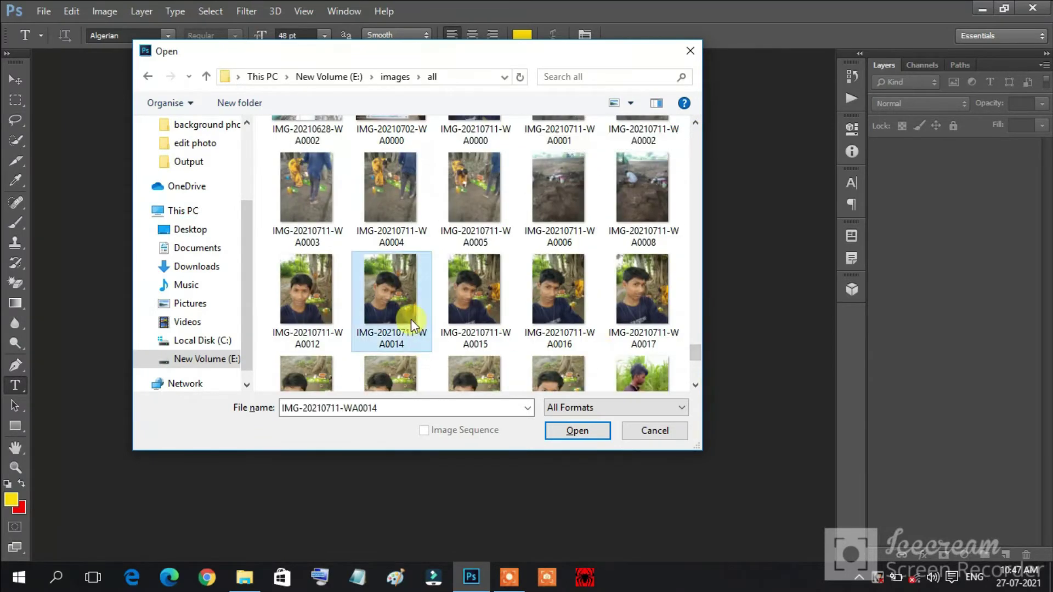
{"action": "left_click", "coordinate": [583, 438]}
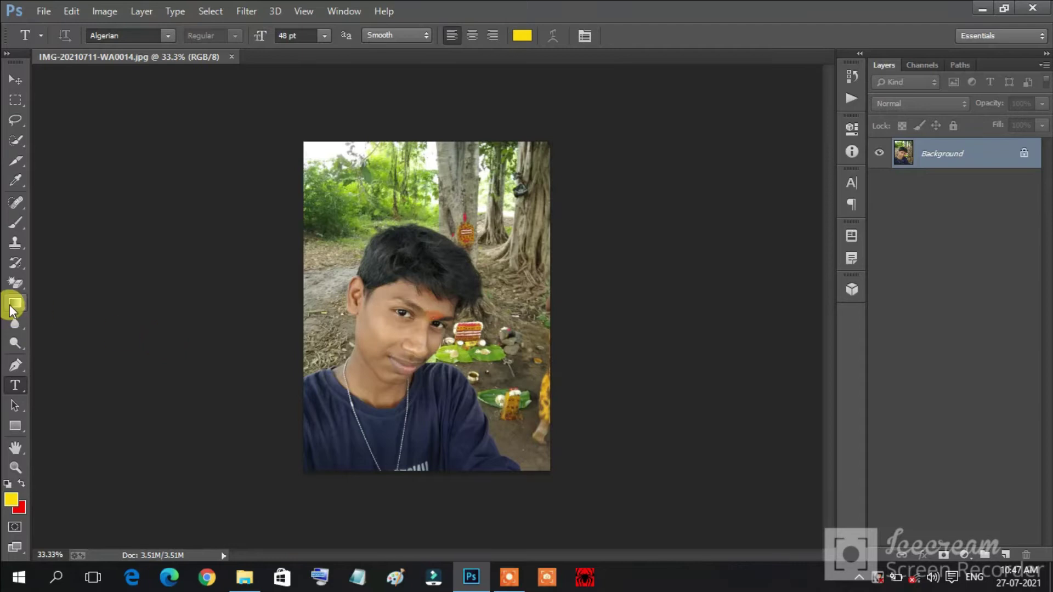
Zoom the portrait to 200% around the shoulder area and select the Pen tool
{"action": "key", "text": "ctrl+plus"}
{"action": "key", "text": "ctrl+plus"}
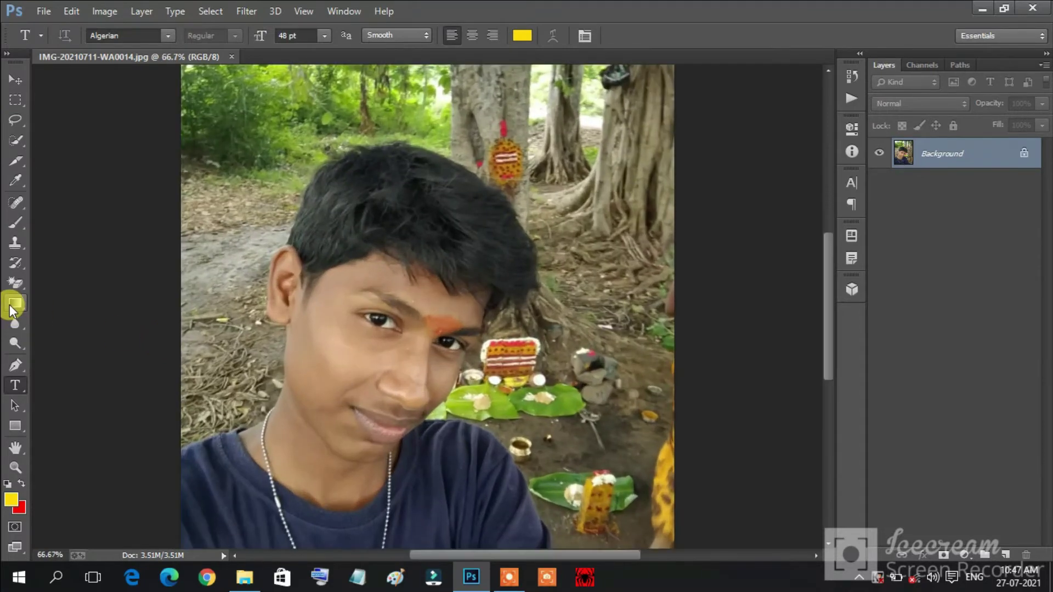
{"action": "key", "text": "ctrl+plus"}
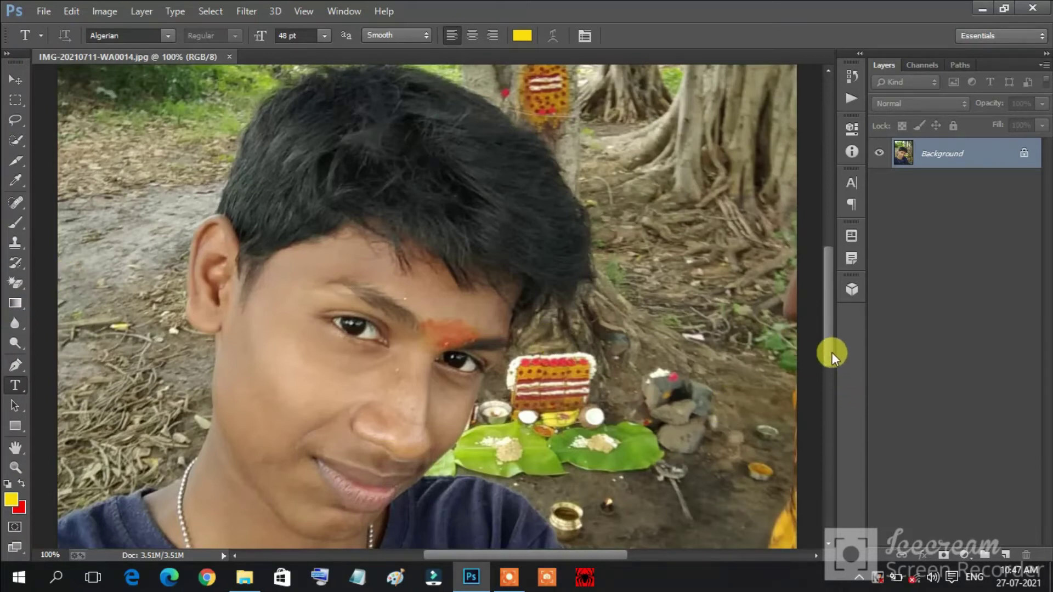
{"action": "left_click_drag", "start_coordinate": [830, 351], "coordinate": [834, 445]}
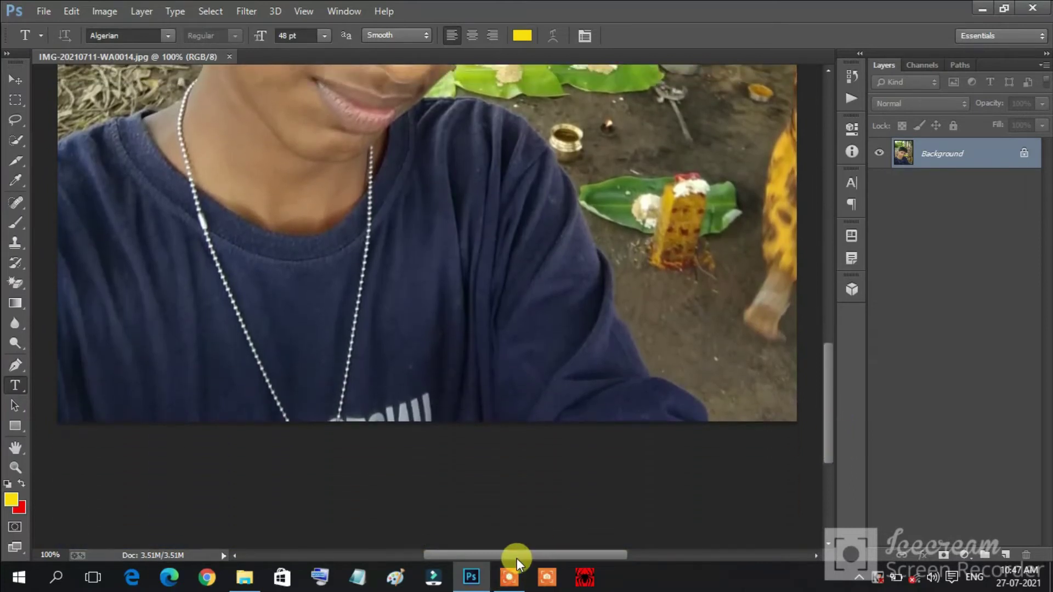
{"action": "left_click_drag", "start_coordinate": [517, 559], "coordinate": [500, 558]}
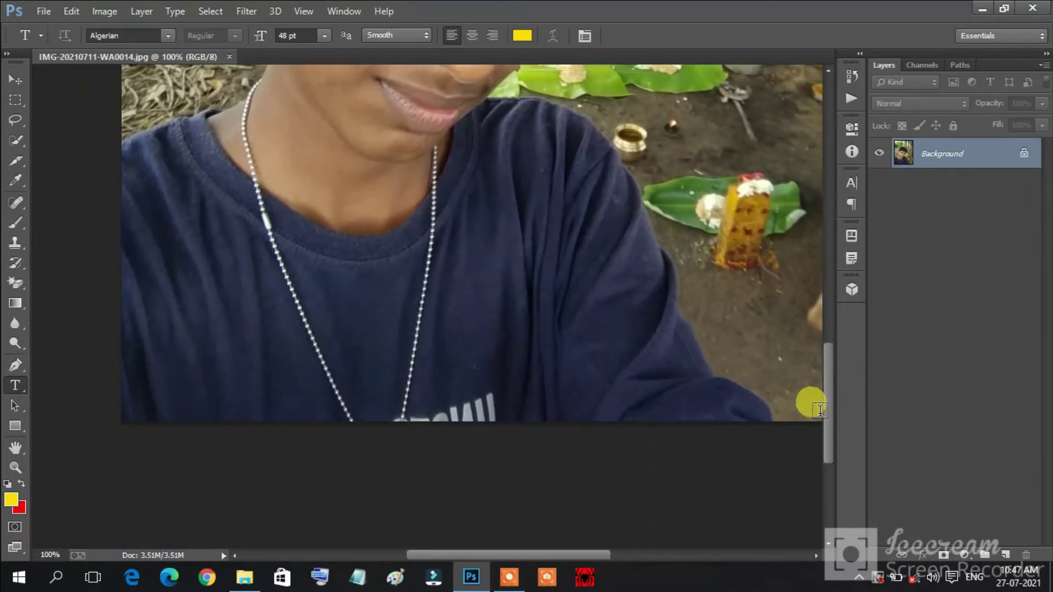
{"action": "left_click_drag", "start_coordinate": [827, 413], "coordinate": [827, 403]}
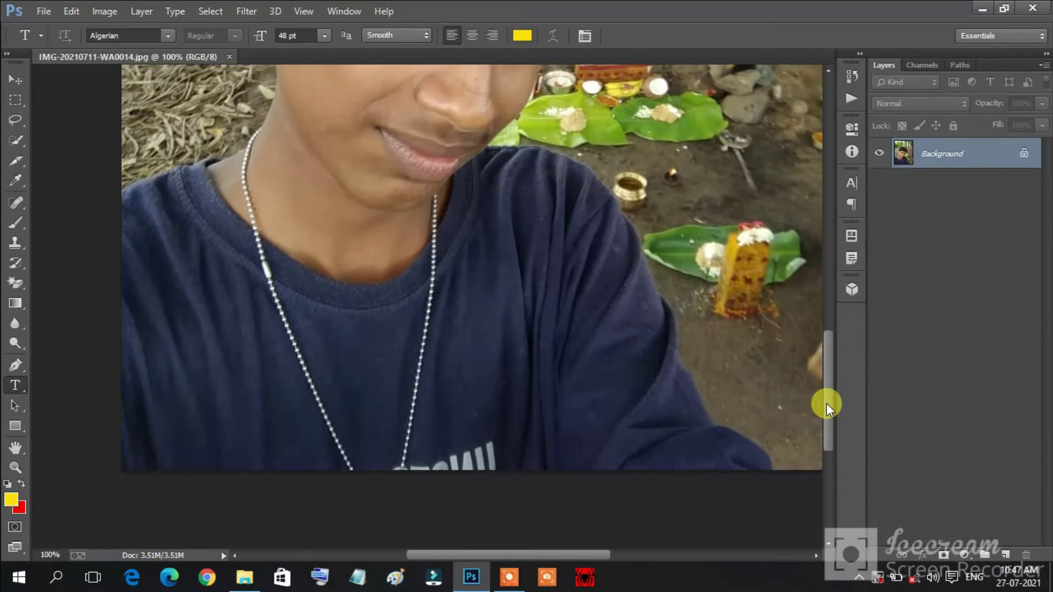
{"action": "key", "text": "ctrl+plus"}
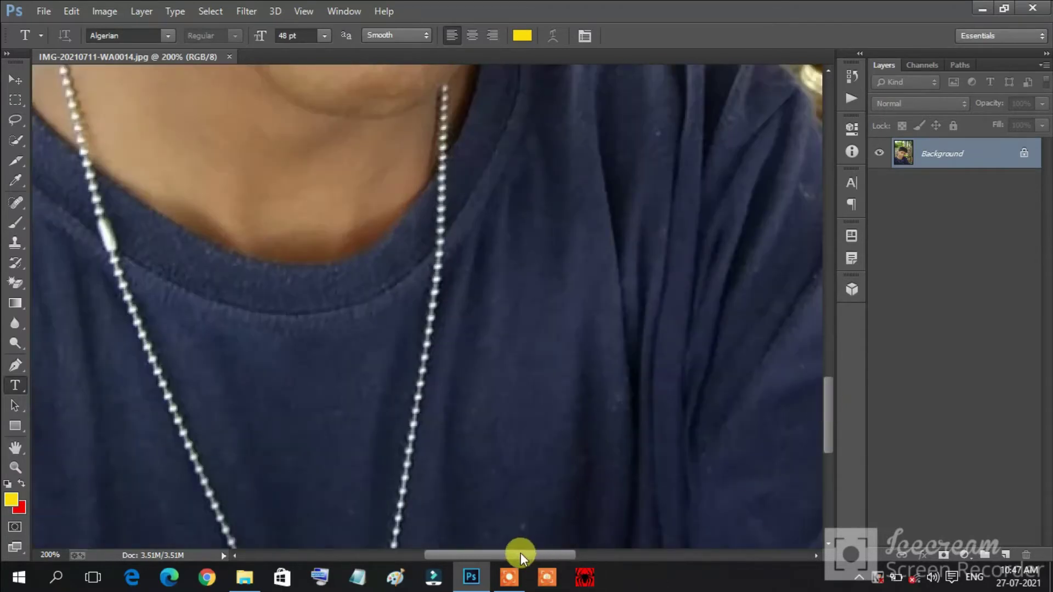
{"action": "left_click_drag", "start_coordinate": [521, 555], "coordinate": [459, 555]}
{"action": "left_click_drag", "start_coordinate": [828, 436], "coordinate": [831, 401]}
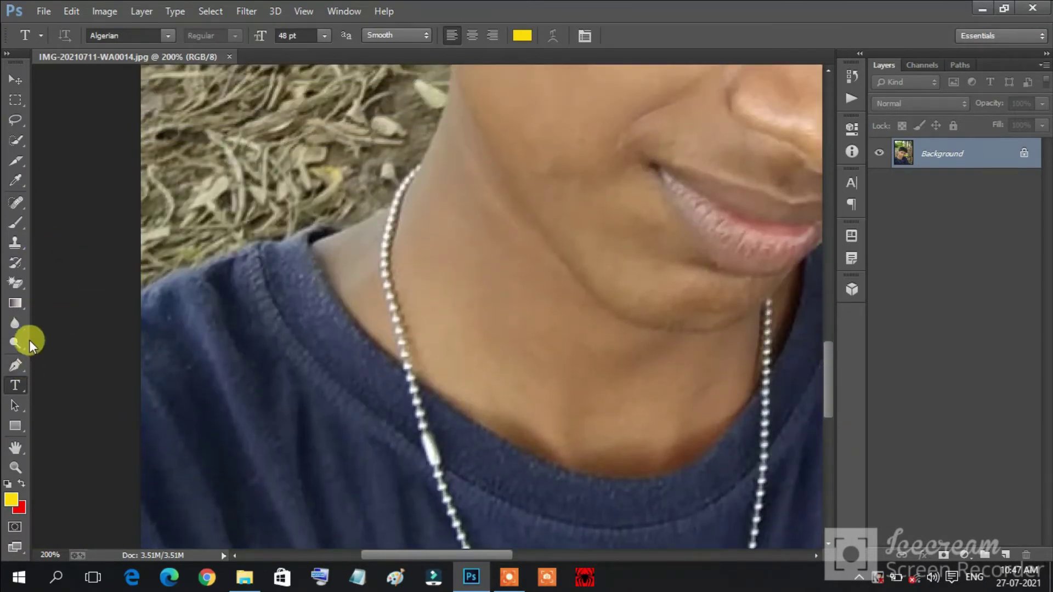
{"action": "left_click", "coordinate": [18, 364]}
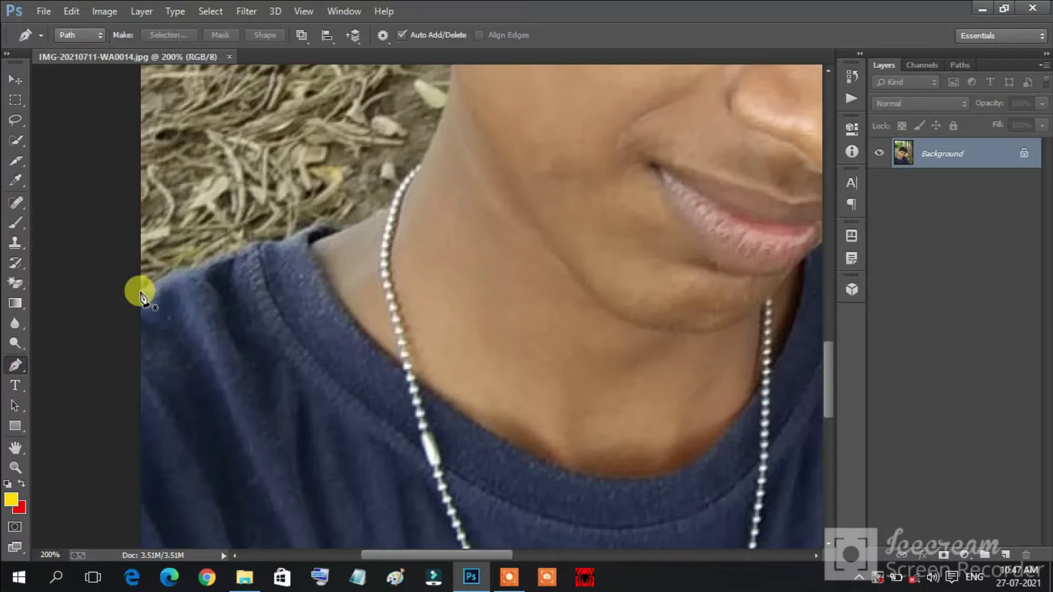
Start the pen path at the shoulder and trace the shirt edge to the collar
{"action": "left_click", "coordinate": [143, 293]}
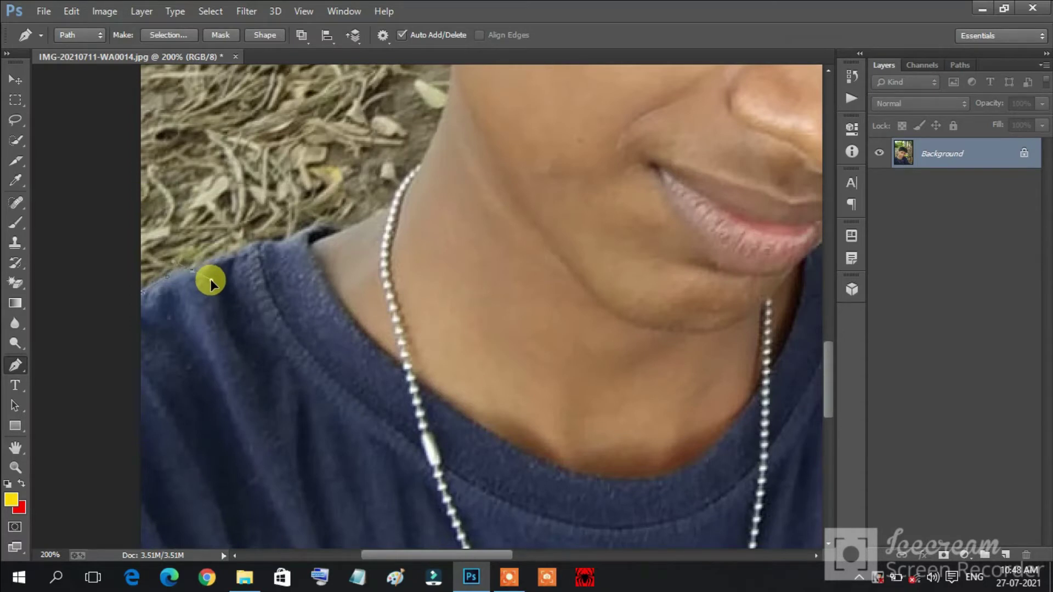
{"action": "left_click", "coordinate": [213, 282]}
{"action": "left_click", "coordinate": [212, 261]}
{"action": "left_click", "coordinate": [238, 252]}
{"action": "left_click", "coordinate": [256, 242]}
{"action": "left_click", "coordinate": [299, 233]}
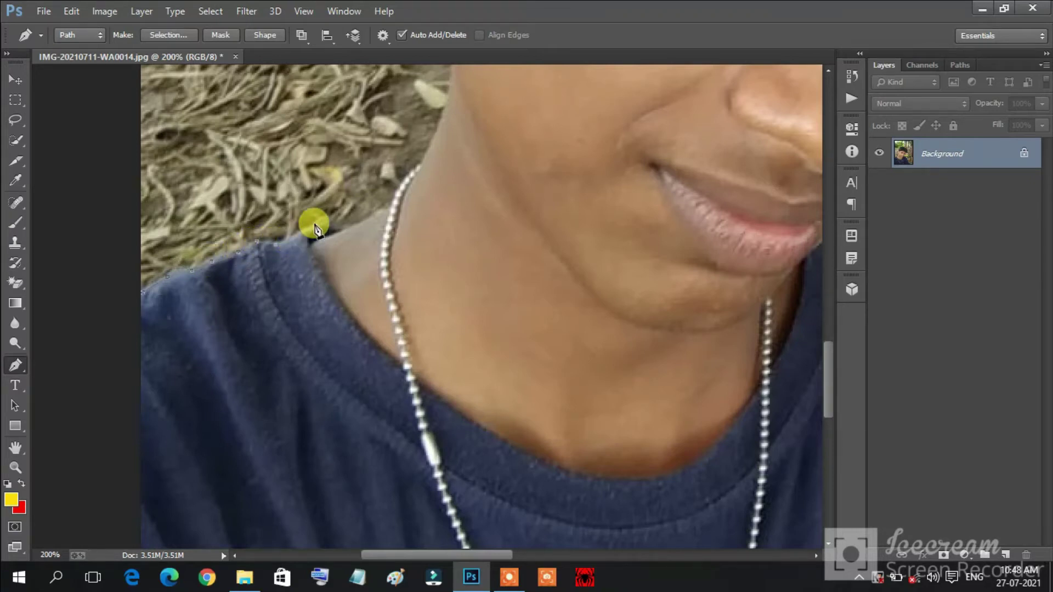
{"action": "left_click", "coordinate": [345, 230]}
{"action": "left_click", "coordinate": [384, 208]}
Continue the path up the chain, neck and face edge toward the ear
{"action": "left_click", "coordinate": [393, 193]}
{"action": "left_click", "coordinate": [406, 178]}
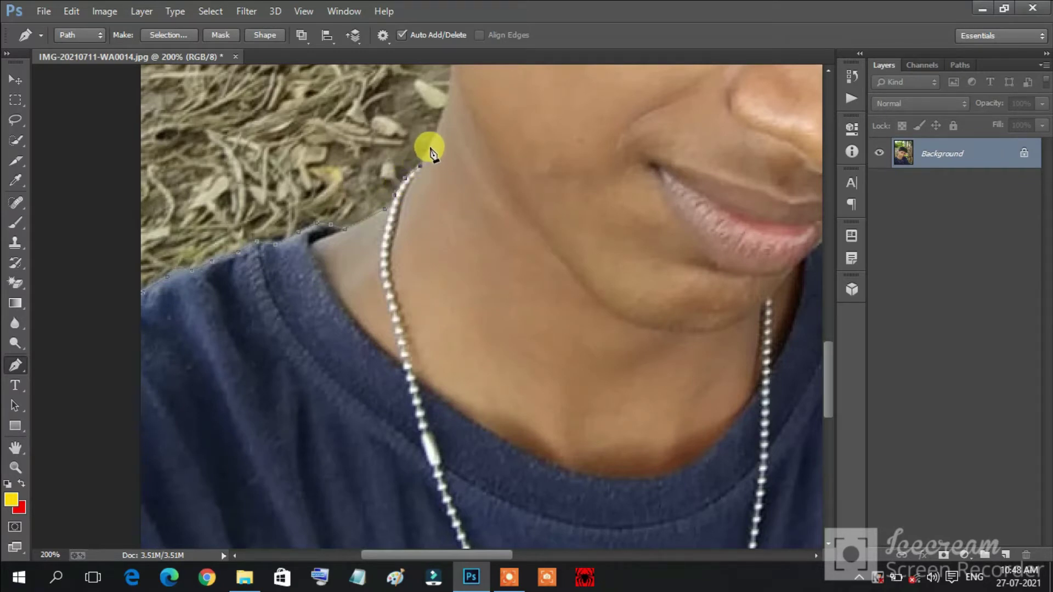
{"action": "left_click", "coordinate": [430, 147]}
{"action": "left_click", "coordinate": [449, 99]}
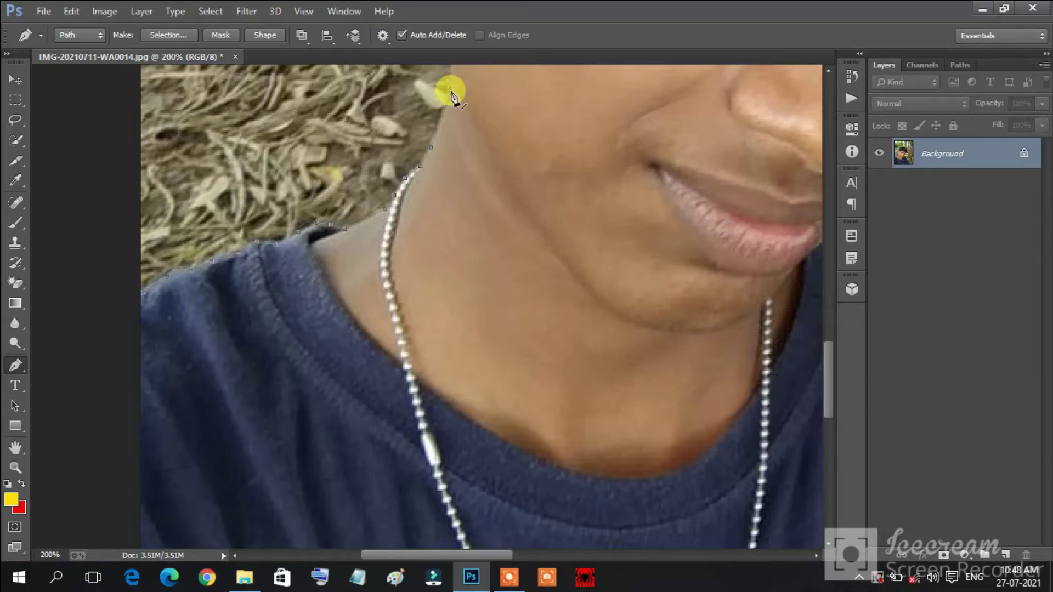
{"action": "left_click_drag", "start_coordinate": [829, 351], "coordinate": [826, 301]}
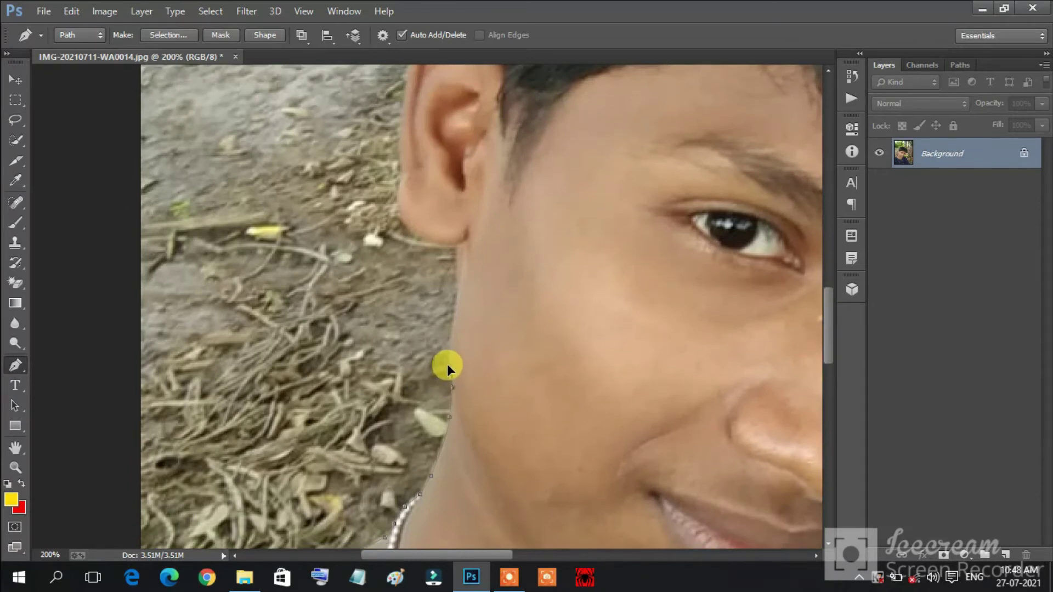
{"action": "left_click", "coordinate": [451, 377]}
{"action": "left_click", "coordinate": [451, 309]}
Curve the path from the jaw around the earlobe and up the ear's back
{"action": "left_click", "coordinate": [459, 271]}
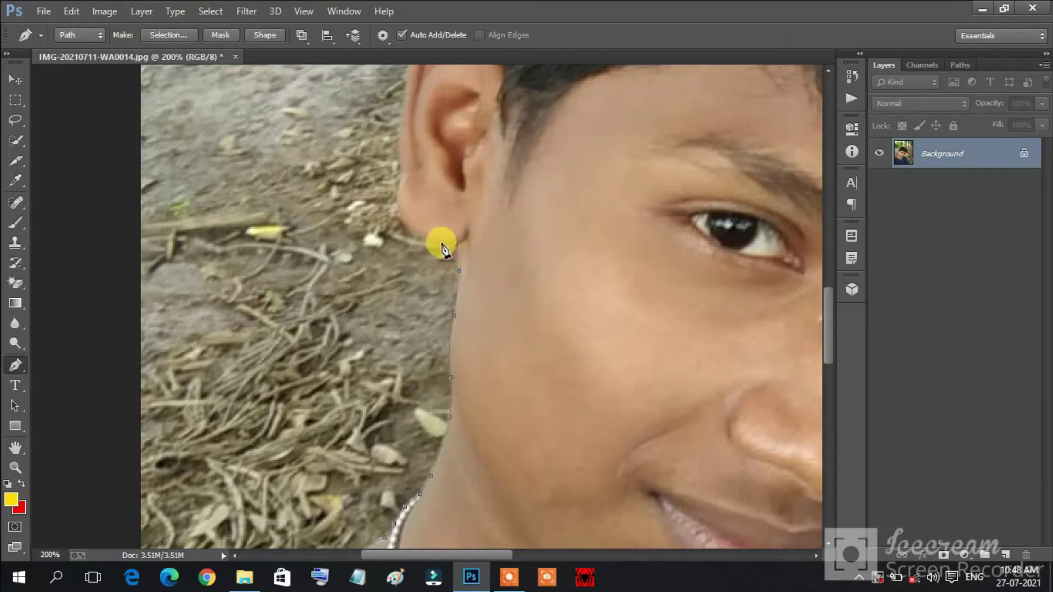
{"action": "left_click_drag", "start_coordinate": [456, 243], "coordinate": [414, 244]}
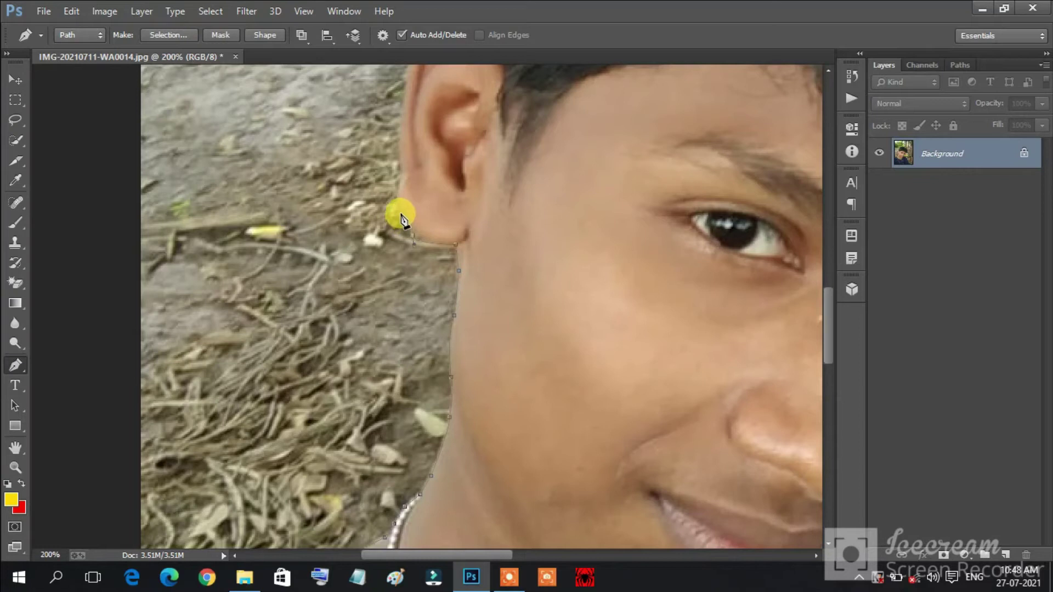
{"action": "left_click", "coordinate": [402, 214]}
{"action": "left_click_drag", "start_coordinate": [399, 190], "coordinate": [400, 188]}
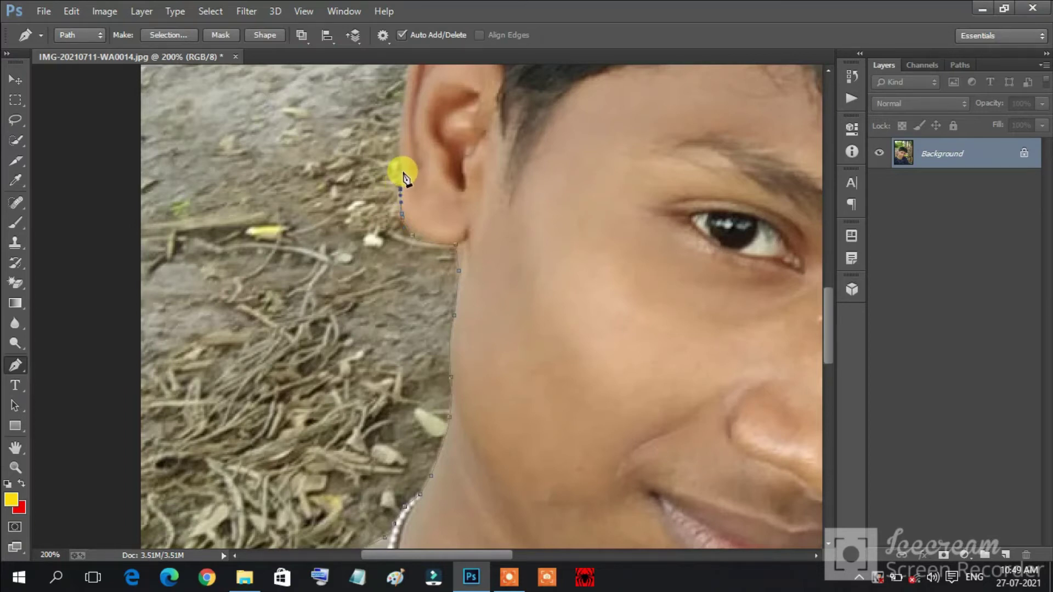
{"action": "left_click_drag", "start_coordinate": [403, 173], "coordinate": [400, 153]}
Trace up and around the top of the ear to where it meets the hair
{"action": "left_click_drag", "start_coordinate": [830, 319], "coordinate": [830, 298]}
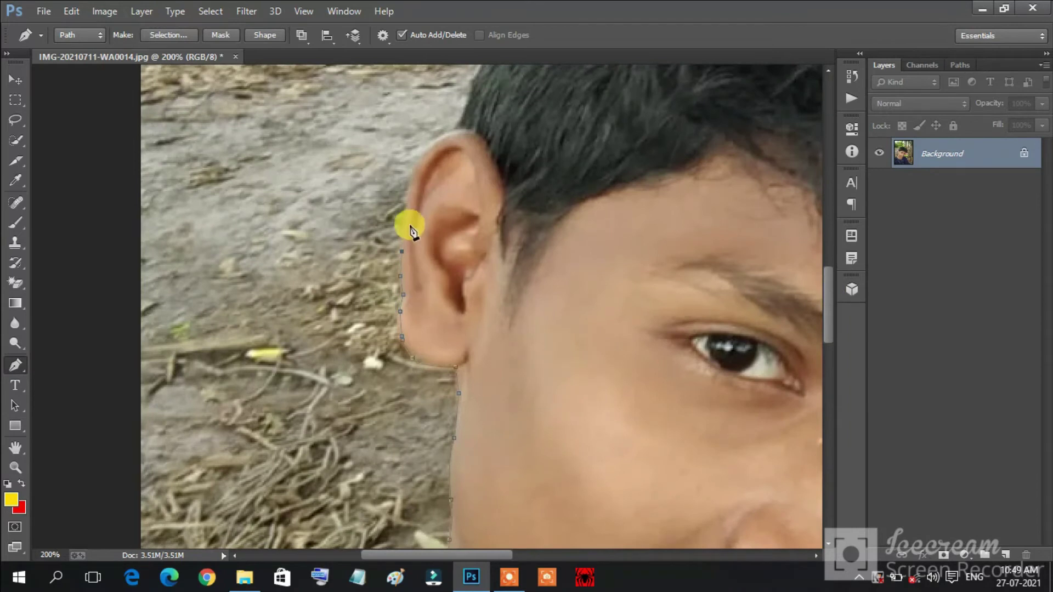
{"action": "left_click", "coordinate": [405, 220]}
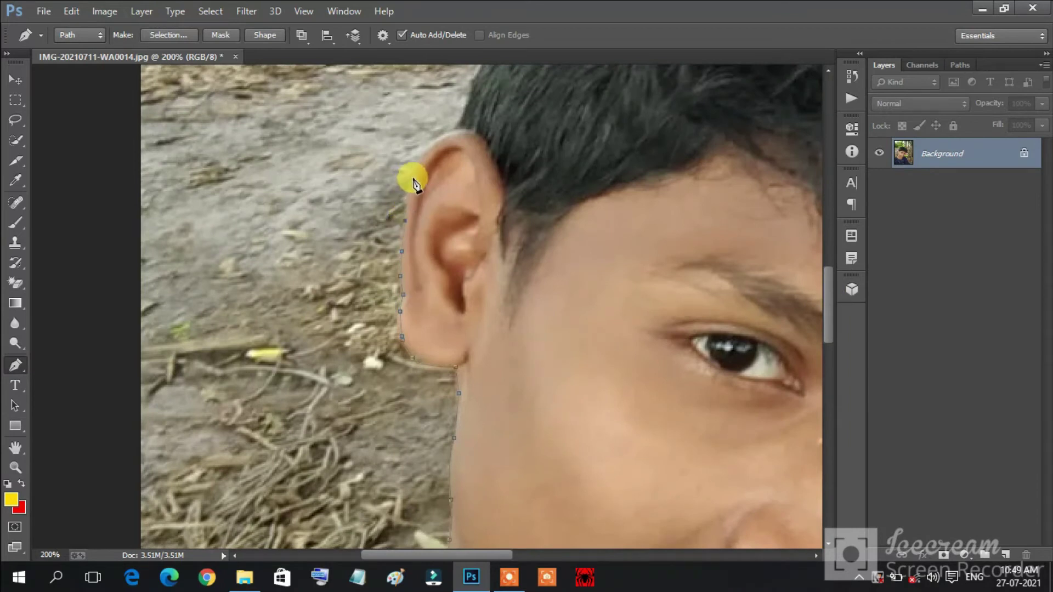
{"action": "left_click", "coordinate": [412, 180]}
{"action": "left_click", "coordinate": [420, 159]}
{"action": "left_click", "coordinate": [442, 135]}
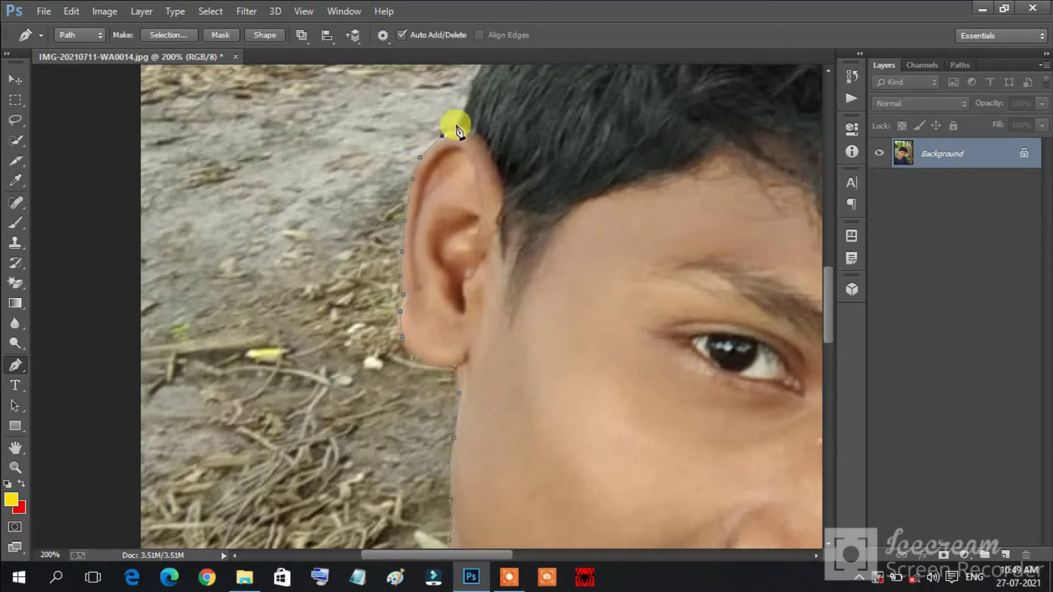
{"action": "left_click", "coordinate": [467, 104]}
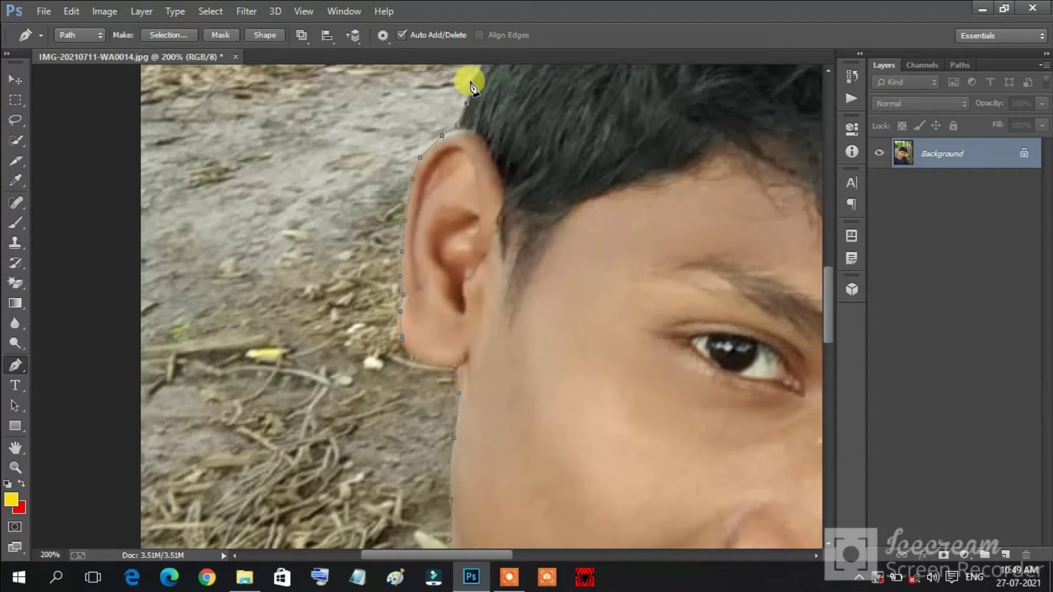
{"action": "left_click", "coordinate": [472, 82]}
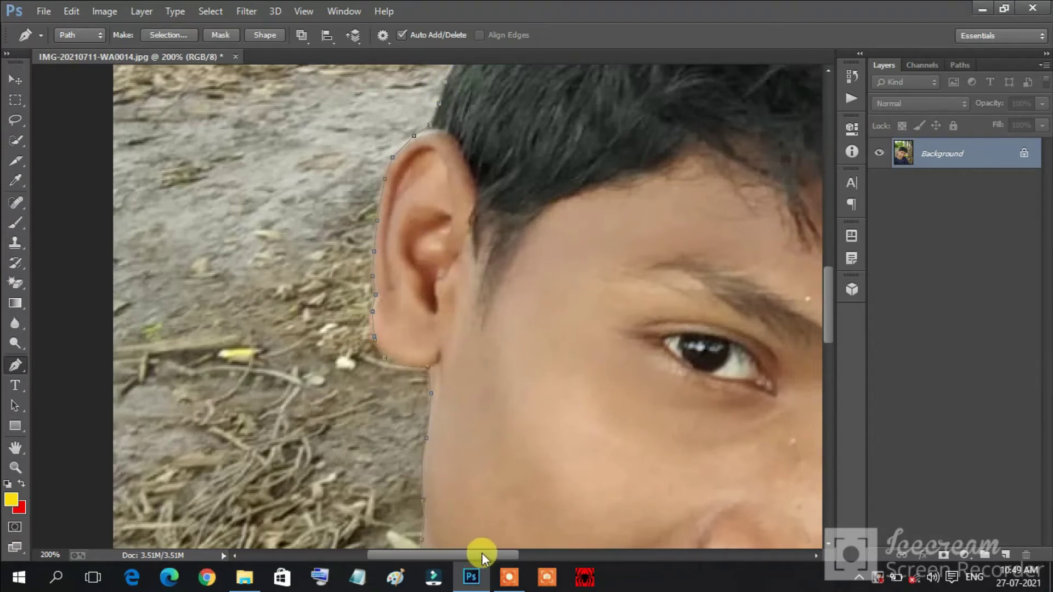
Continue the path up the side edge of the hair
{"action": "left_click_drag", "start_coordinate": [472, 552], "coordinate": [486, 552]}
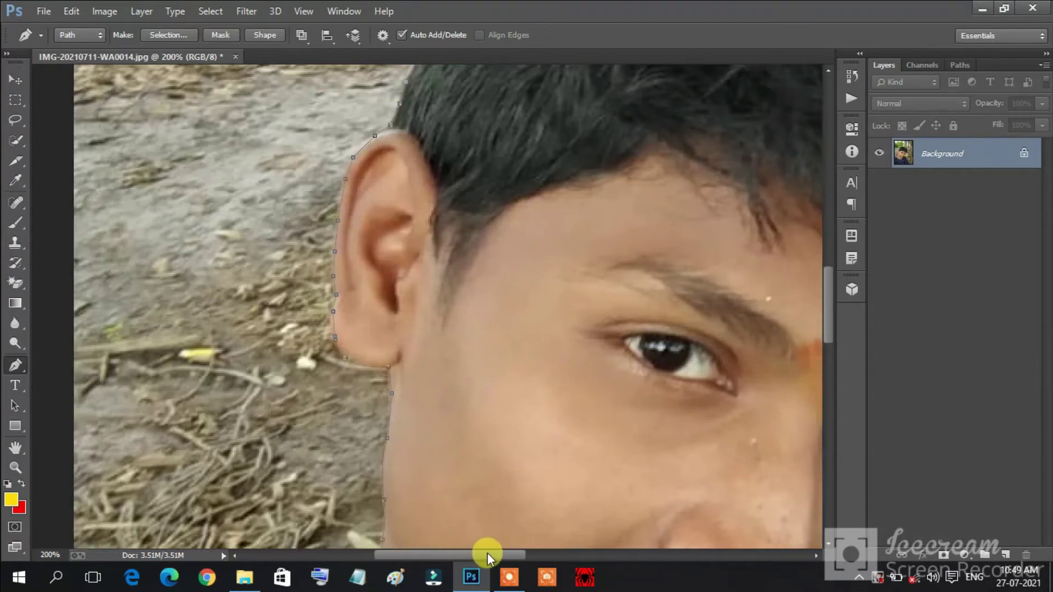
{"action": "left_click_drag", "start_coordinate": [828, 318], "coordinate": [827, 275]}
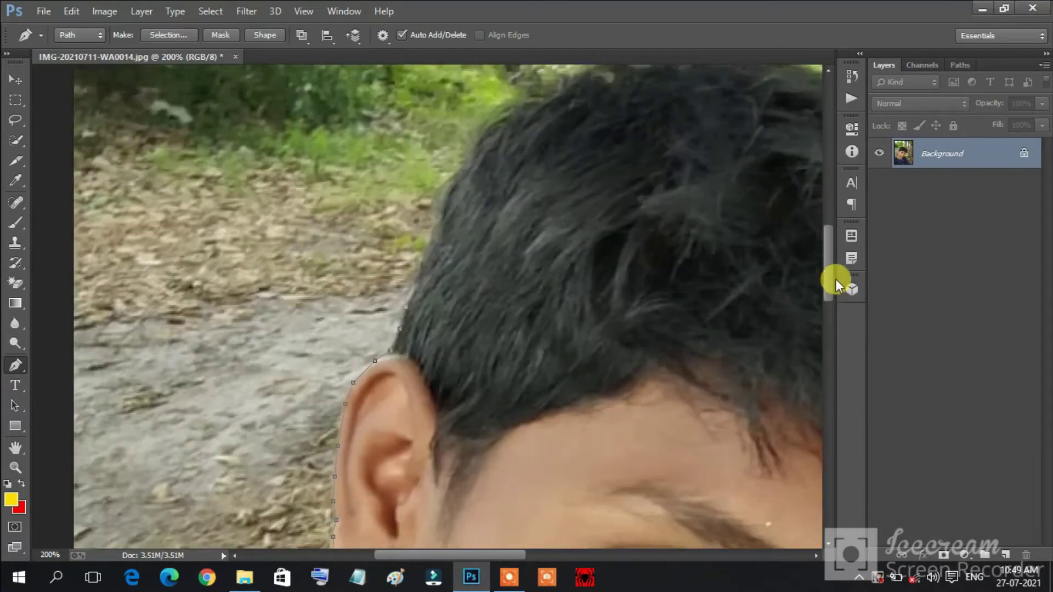
{"action": "left_click", "coordinate": [418, 320]}
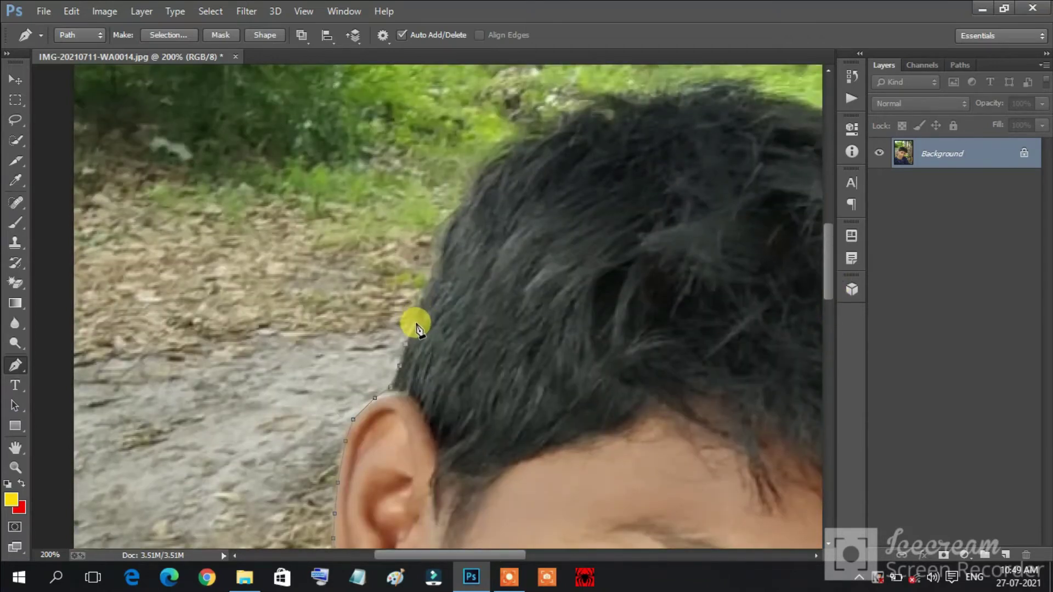
{"action": "left_click", "coordinate": [424, 291]}
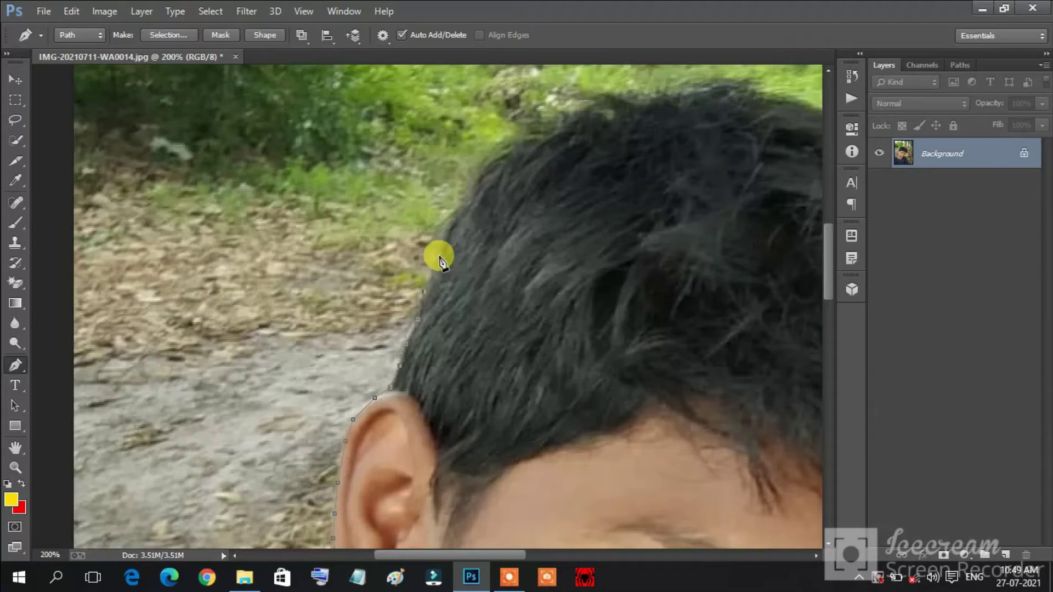
{"action": "left_click", "coordinate": [437, 263]}
{"action": "left_click", "coordinate": [447, 233]}
{"action": "left_click", "coordinate": [463, 205]}
{"action": "left_click", "coordinate": [479, 184]}
Trace the path across the top of the hair
{"action": "left_click", "coordinate": [542, 136]}
{"action": "left_click", "coordinate": [589, 111]}
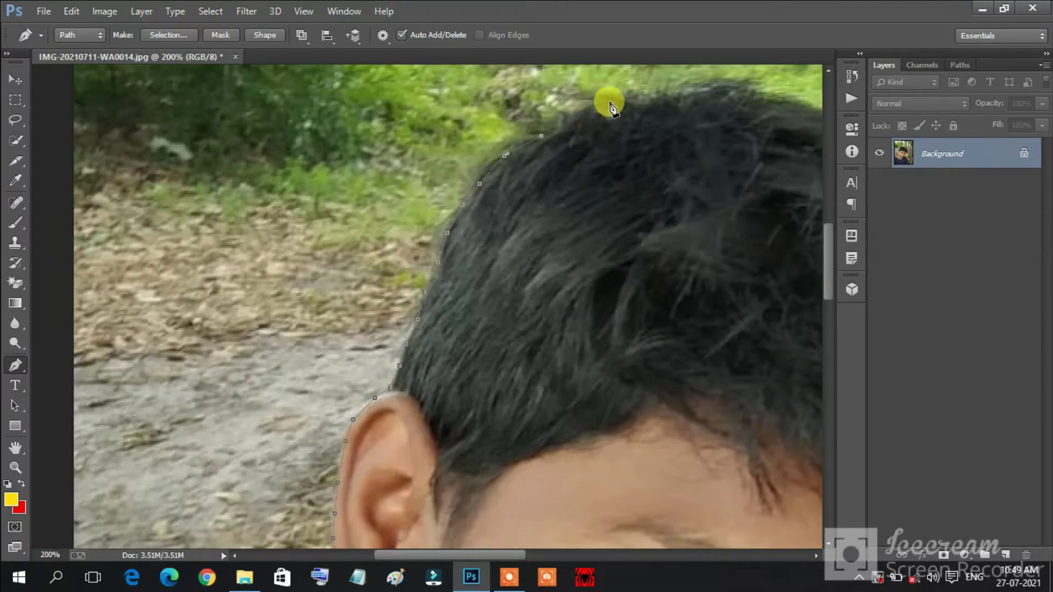
{"action": "left_click", "coordinate": [631, 101]}
{"action": "left_click", "coordinate": [685, 96]}
{"action": "left_click", "coordinate": [745, 90]}
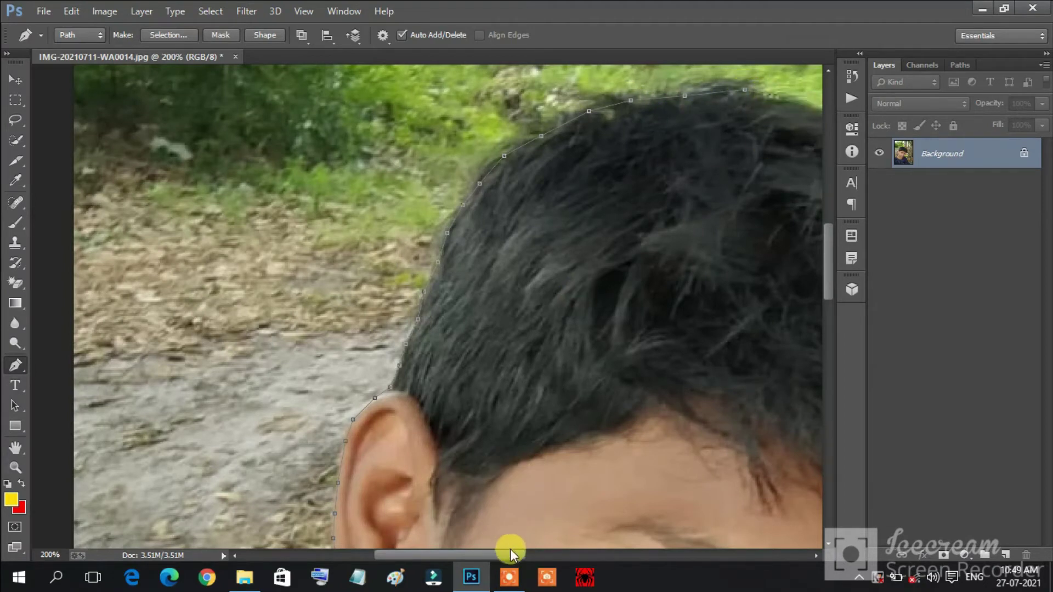
Trace the path over the crown and down the hair's right edge
{"action": "left_click_drag", "start_coordinate": [521, 554], "coordinate": [584, 552]}
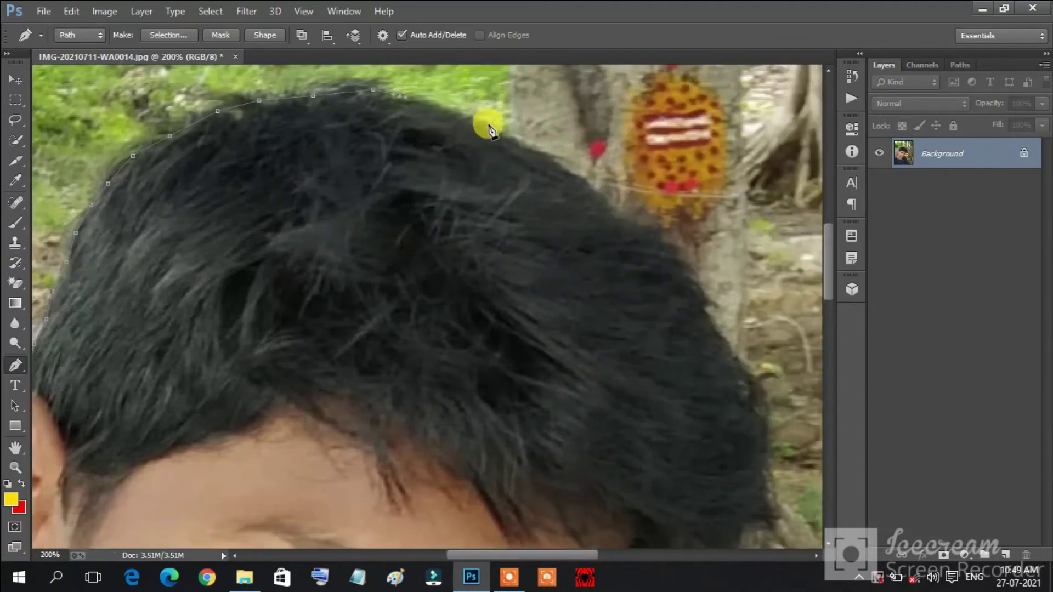
{"action": "left_click", "coordinate": [489, 128]}
{"action": "left_click", "coordinate": [568, 171]}
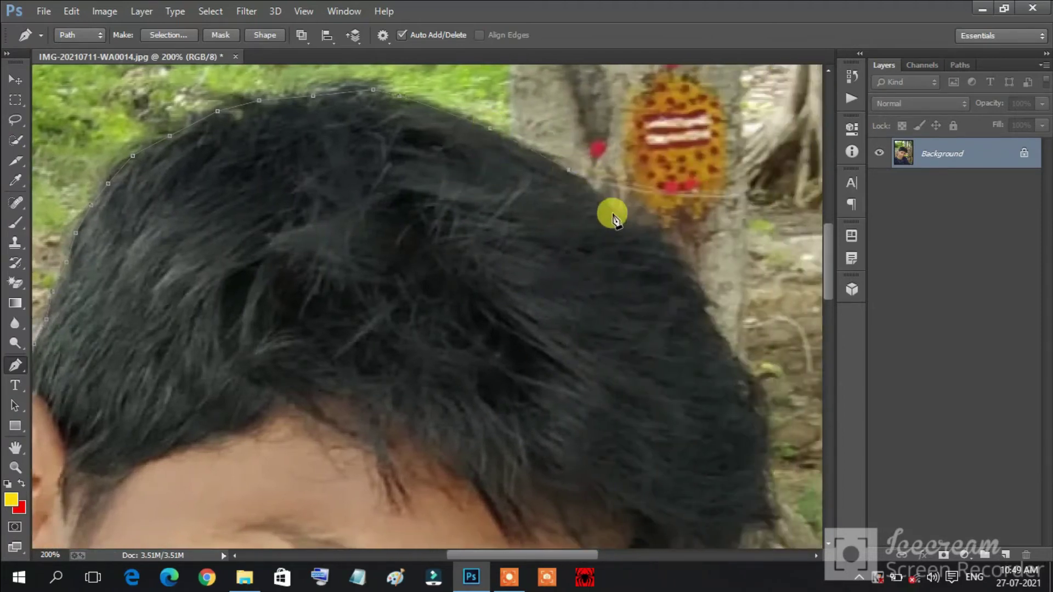
{"action": "left_click", "coordinate": [612, 210]}
{"action": "left_click", "coordinate": [646, 223]}
{"action": "left_click", "coordinate": [675, 246]}
{"action": "left_click", "coordinate": [703, 300]}
{"action": "left_click", "coordinate": [725, 346]}
{"action": "left_click", "coordinate": [749, 372]}
Follow the hairline down past the temple and eyebrow to beside the right eye
{"action": "scroll", "coordinate": [830, 283], "scroll_direction": "down", "scroll_amount": 5}
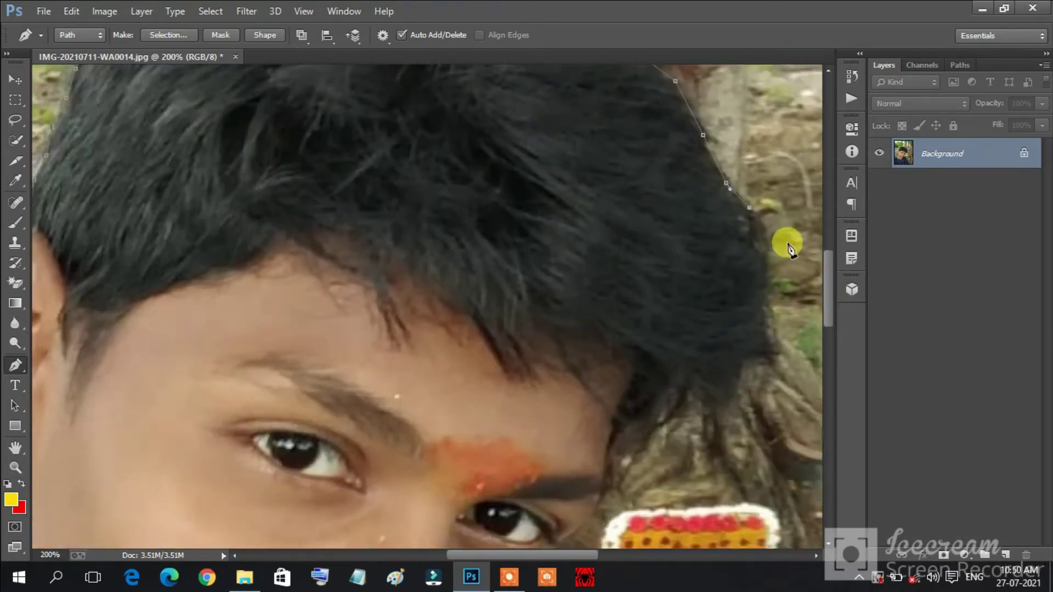
{"action": "left_click", "coordinate": [757, 226]}
{"action": "left_click", "coordinate": [763, 295]}
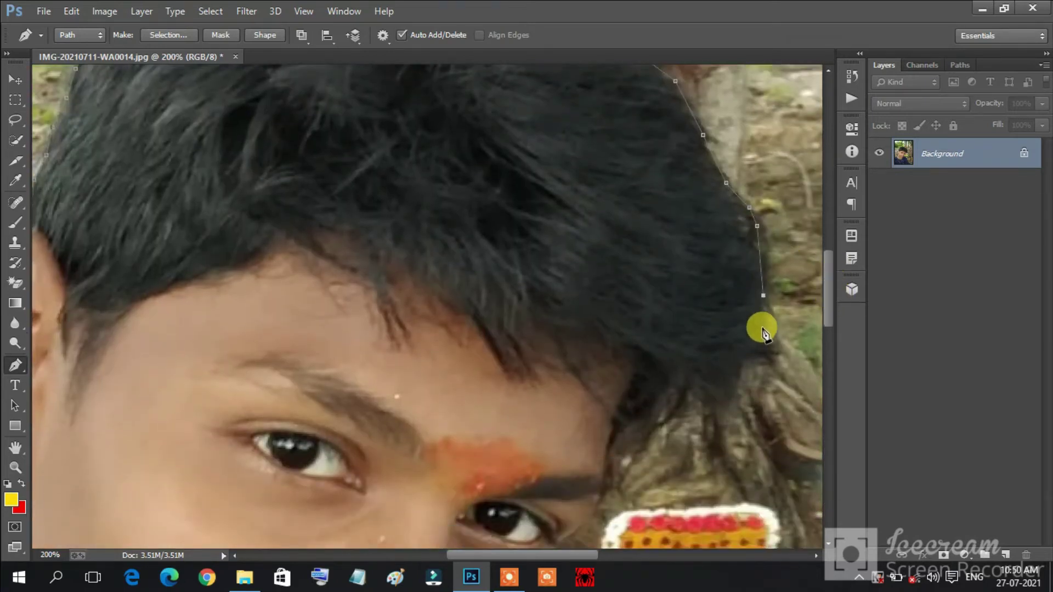
{"action": "left_click", "coordinate": [763, 340]}
{"action": "left_click", "coordinate": [729, 368]}
{"action": "left_click", "coordinate": [674, 379]}
{"action": "left_click", "coordinate": [659, 395]}
{"action": "left_click", "coordinate": [637, 422]}
{"action": "left_click", "coordinate": [615, 443]}
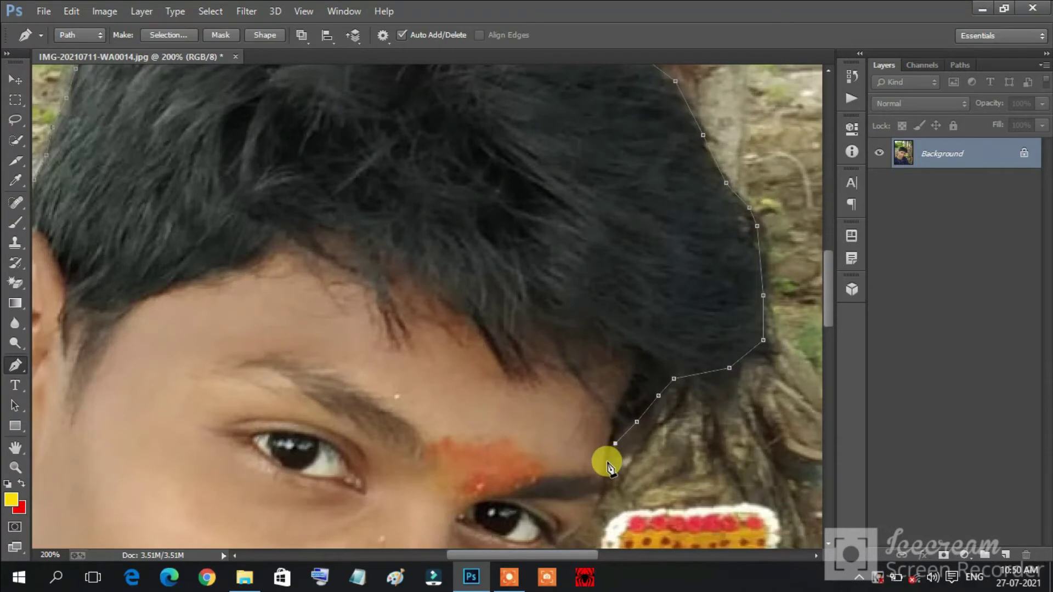
{"action": "left_click", "coordinate": [606, 466]}
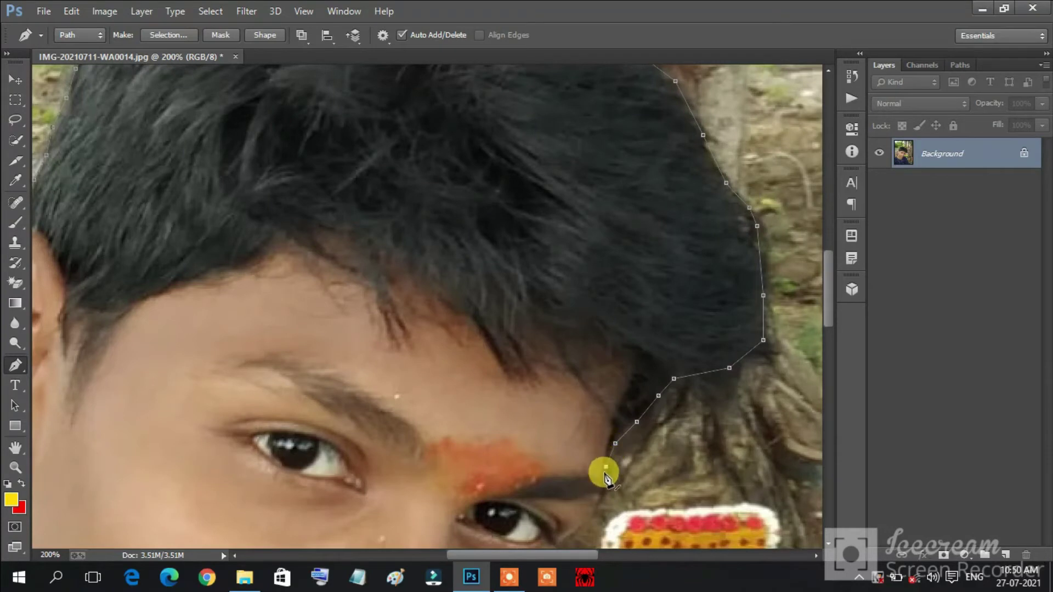
{"action": "left_click", "coordinate": [601, 504]}
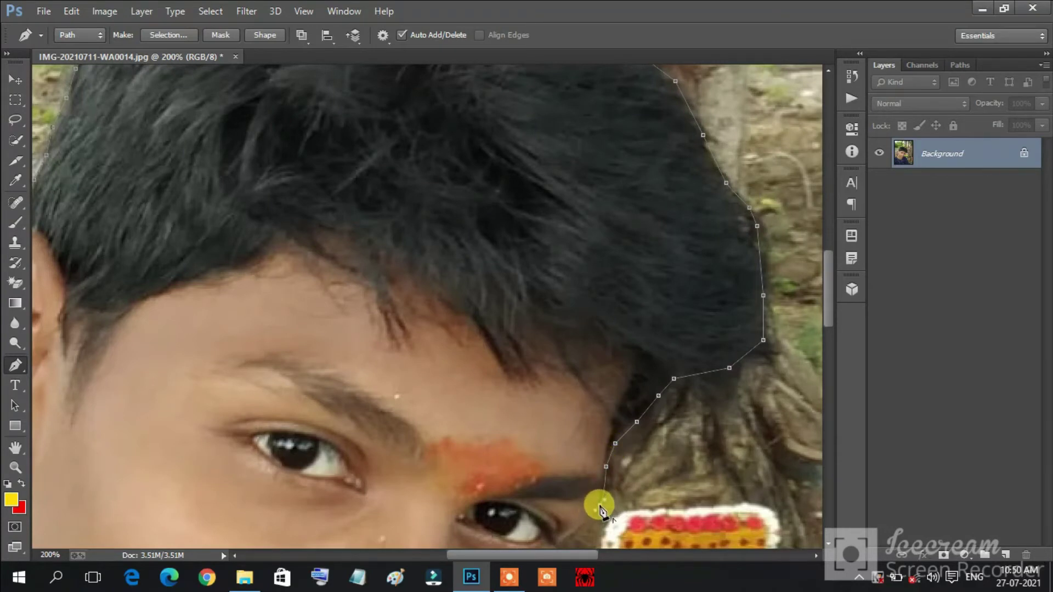
Curve the path from the eye corner down the cheek and jaw to the shoulder
{"action": "left_click_drag", "start_coordinate": [830, 310], "coordinate": [822, 346]}
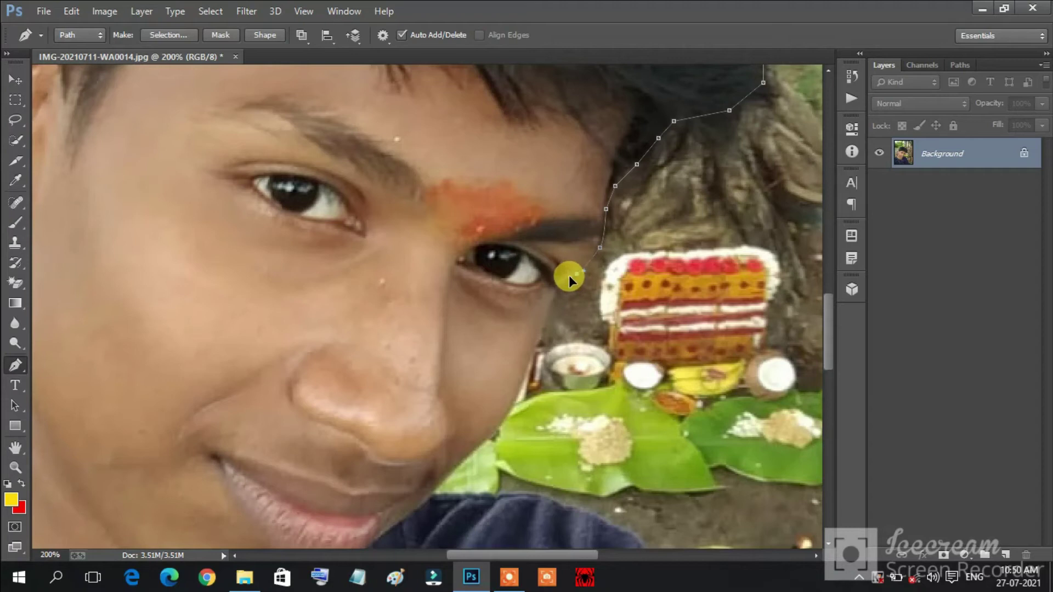
{"action": "left_click", "coordinate": [578, 275]}
{"action": "left_click_drag", "start_coordinate": [578, 274], "coordinate": [556, 304]}
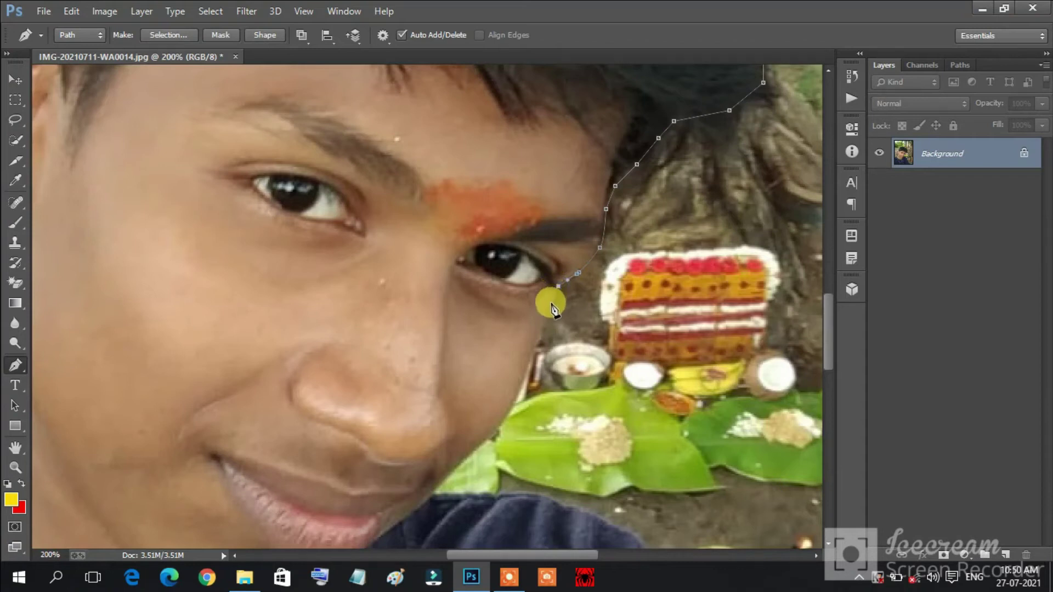
{"action": "left_click", "coordinate": [543, 329]}
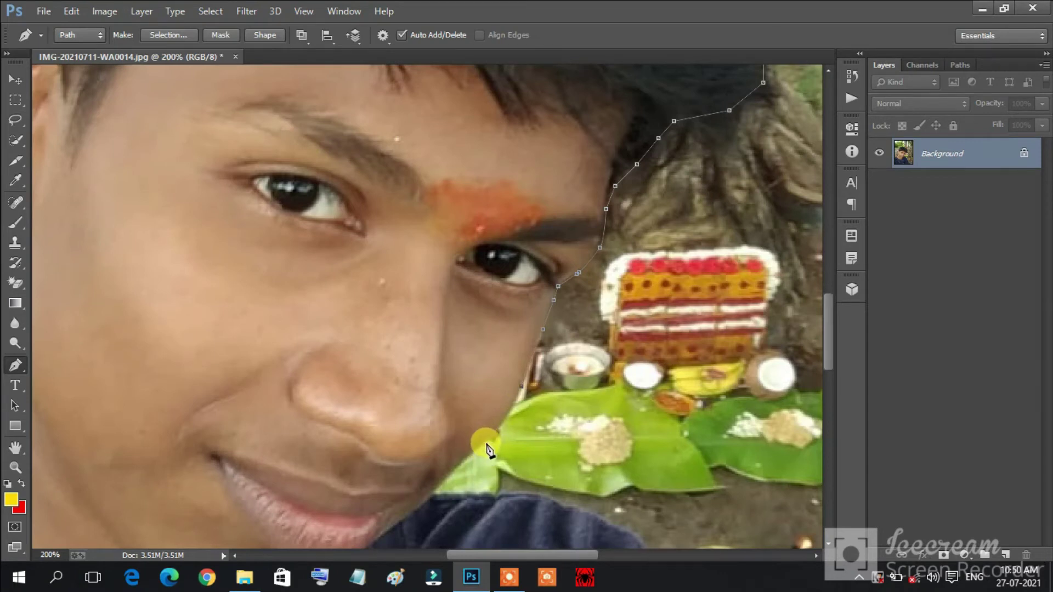
{"action": "key", "text": "alt"}
{"action": "left_click_drag", "start_coordinate": [487, 443], "coordinate": [494, 458]}
{"action": "left_click", "coordinate": [487, 443]}
{"action": "left_click", "coordinate": [448, 475]}
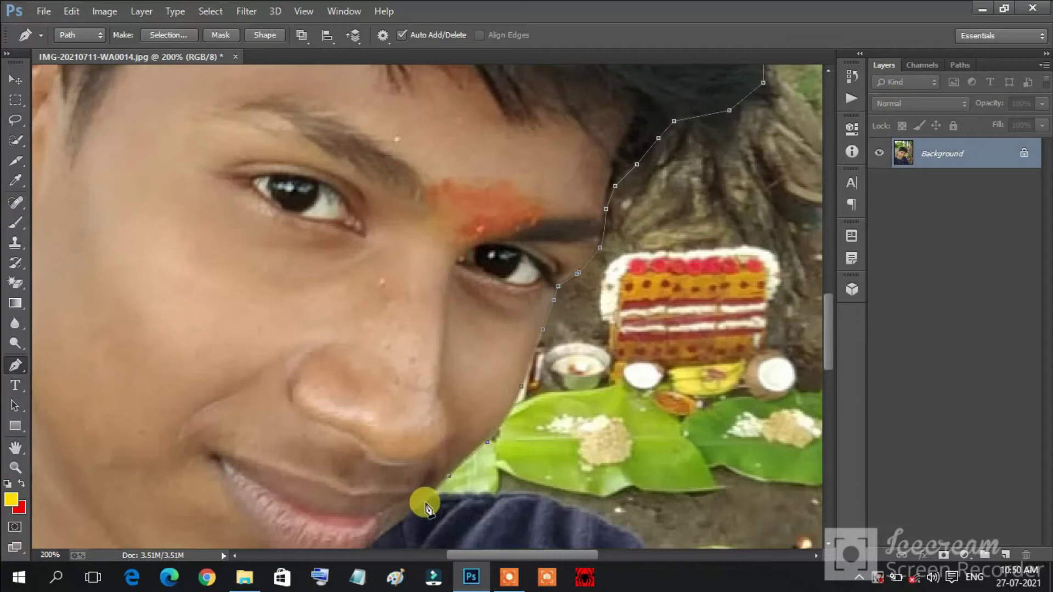
{"action": "left_click_drag", "start_coordinate": [462, 493], "coordinate": [478, 499]}
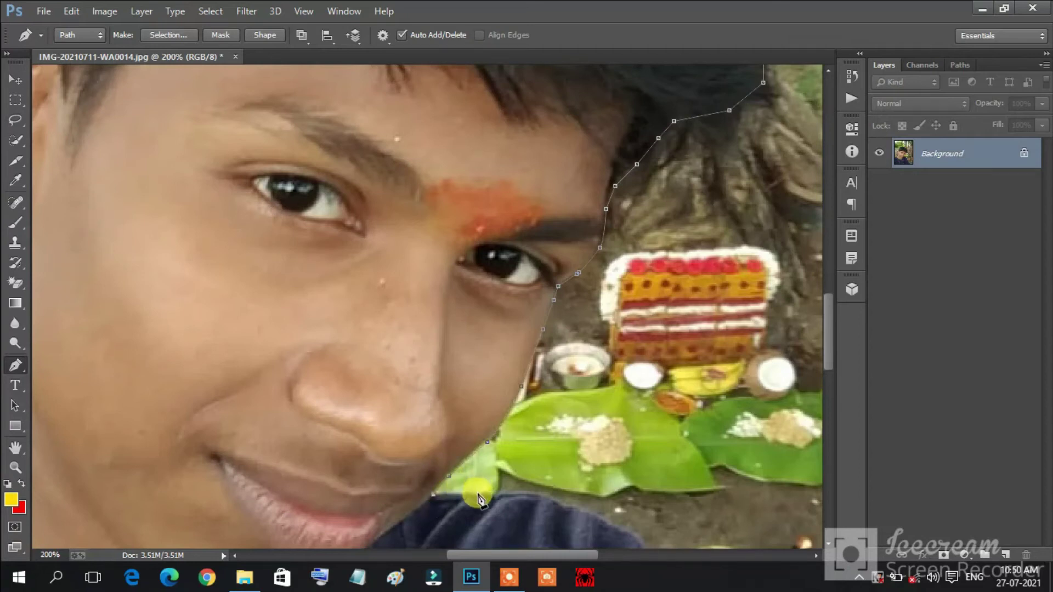
{"action": "left_click", "coordinate": [519, 495]}
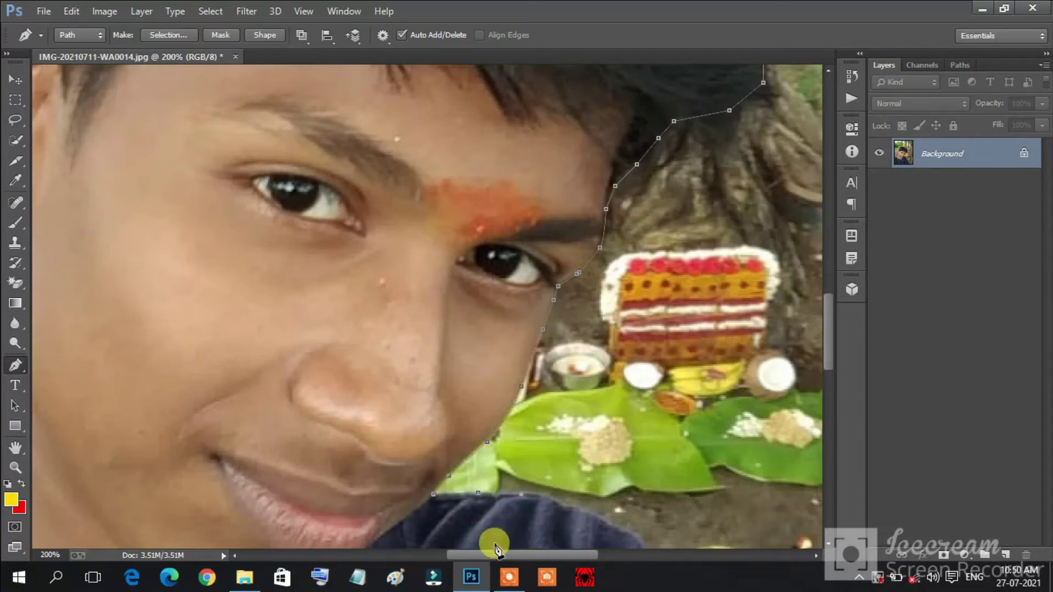
Trace across the top of the shoulder and down the outer arm
{"action": "left_click_drag", "start_coordinate": [494, 551], "coordinate": [505, 553]}
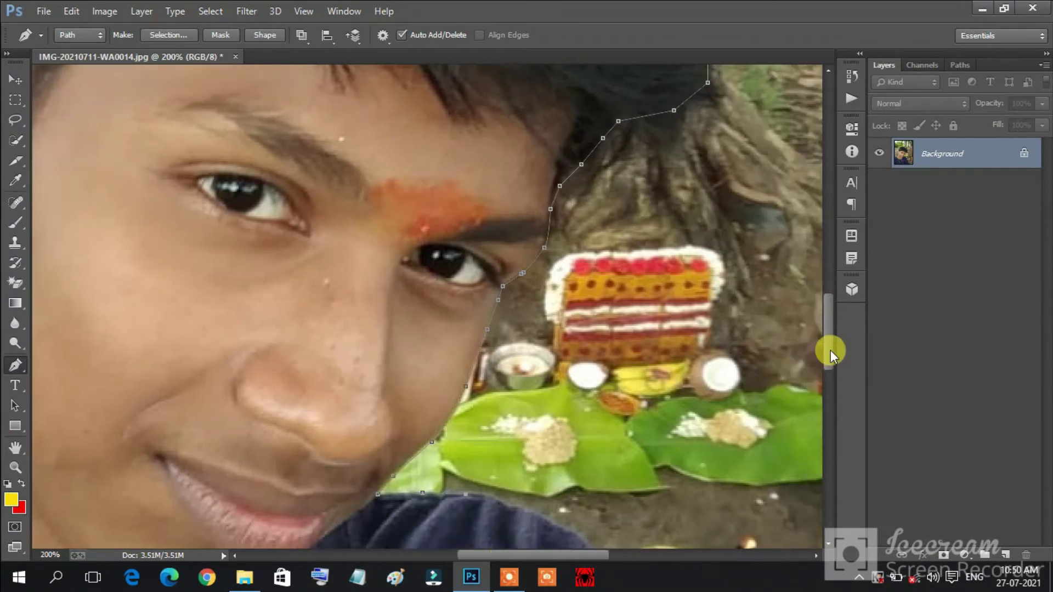
{"action": "left_click_drag", "start_coordinate": [829, 351], "coordinate": [832, 381]}
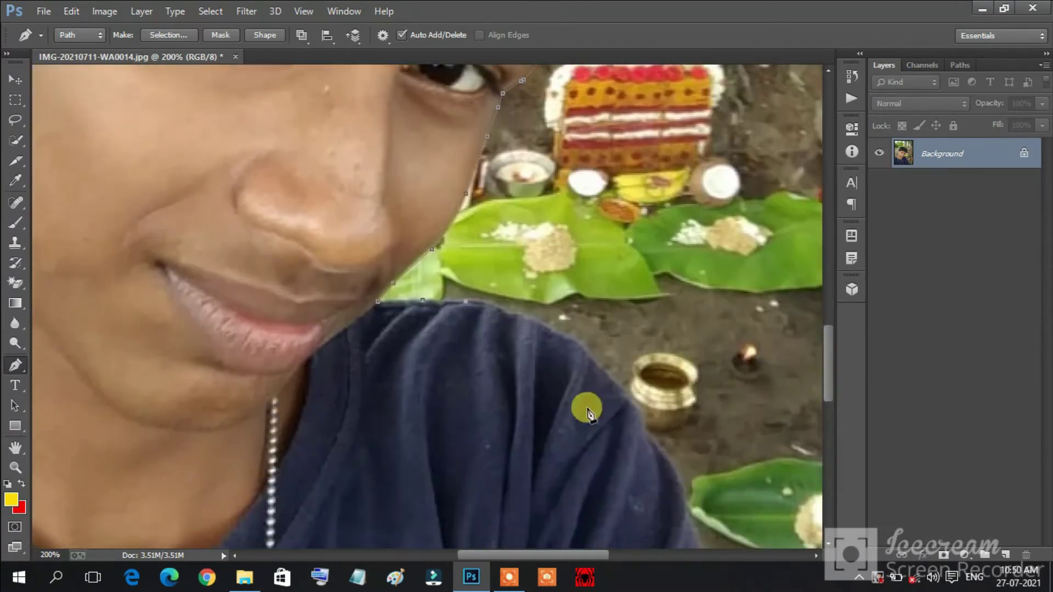
{"action": "left_click", "coordinate": [507, 314]}
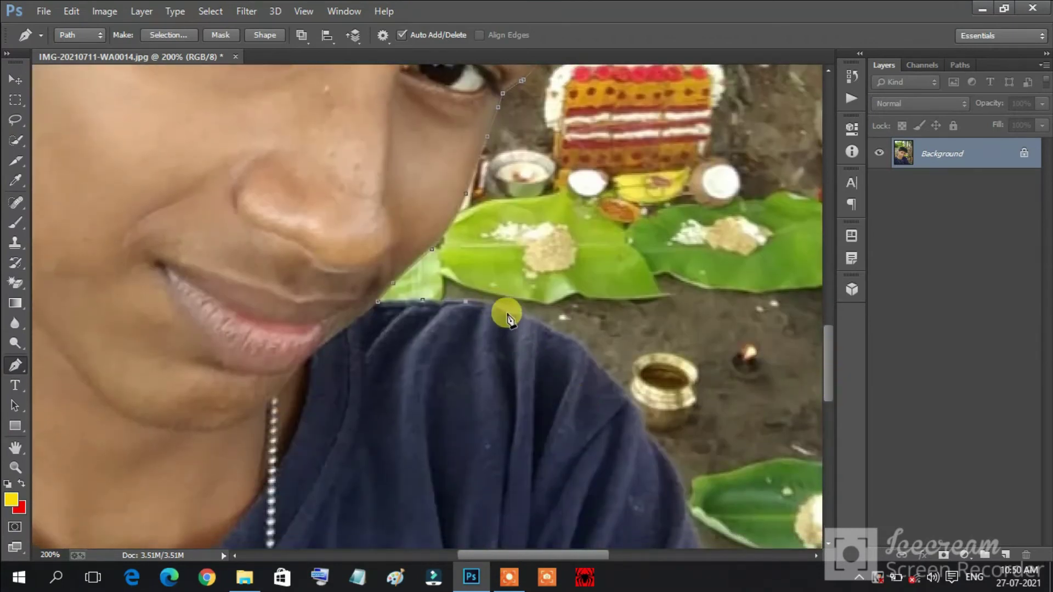
{"action": "left_click", "coordinate": [564, 336]}
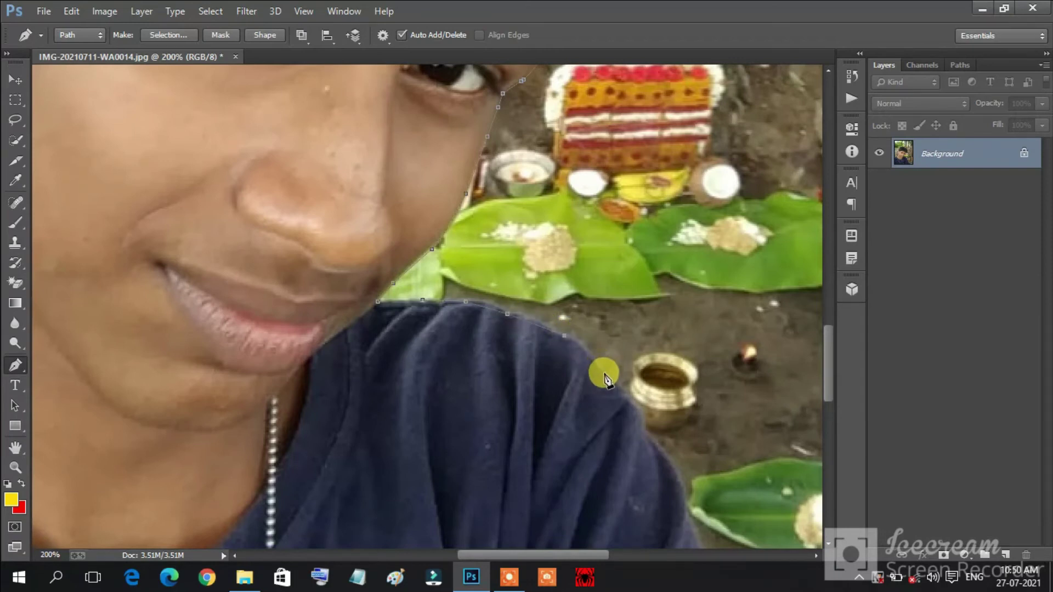
{"action": "left_click", "coordinate": [605, 372]}
{"action": "left_click", "coordinate": [631, 404]}
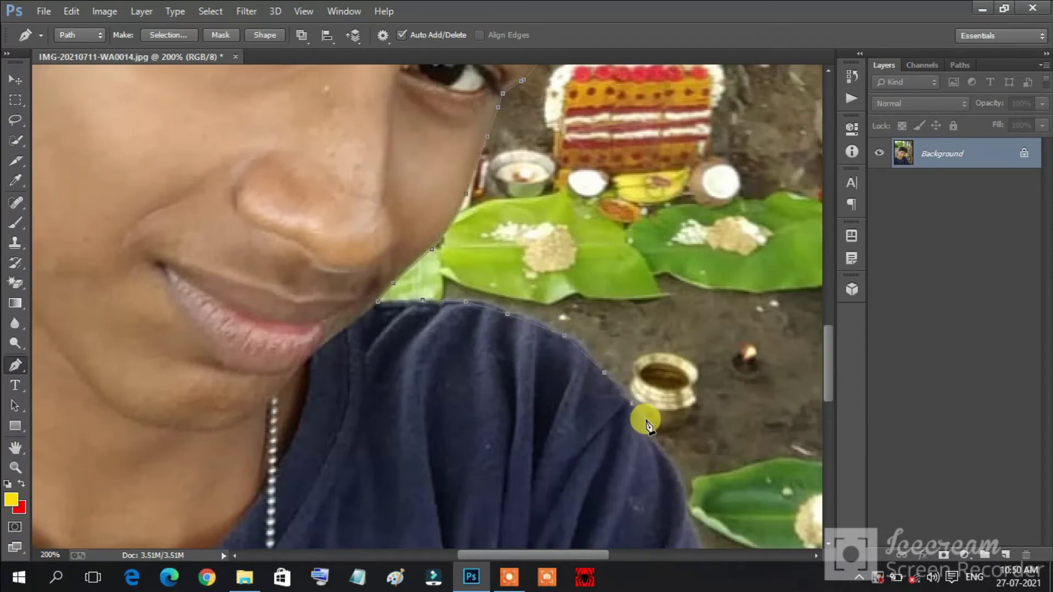
{"action": "left_click", "coordinate": [645, 418]}
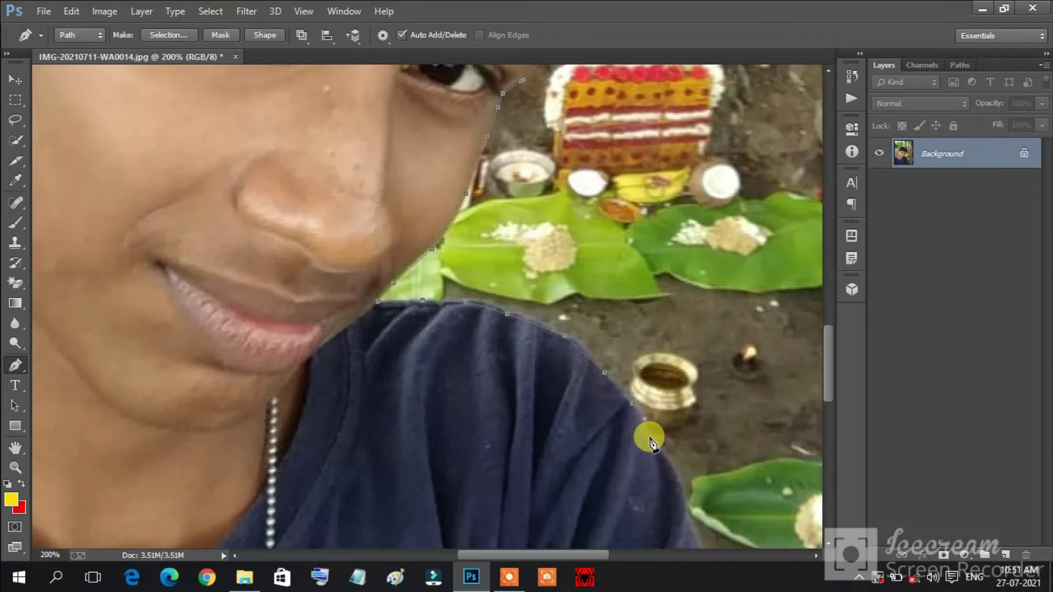
{"action": "left_click", "coordinate": [651, 437]}
{"action": "left_click", "coordinate": [673, 461]}
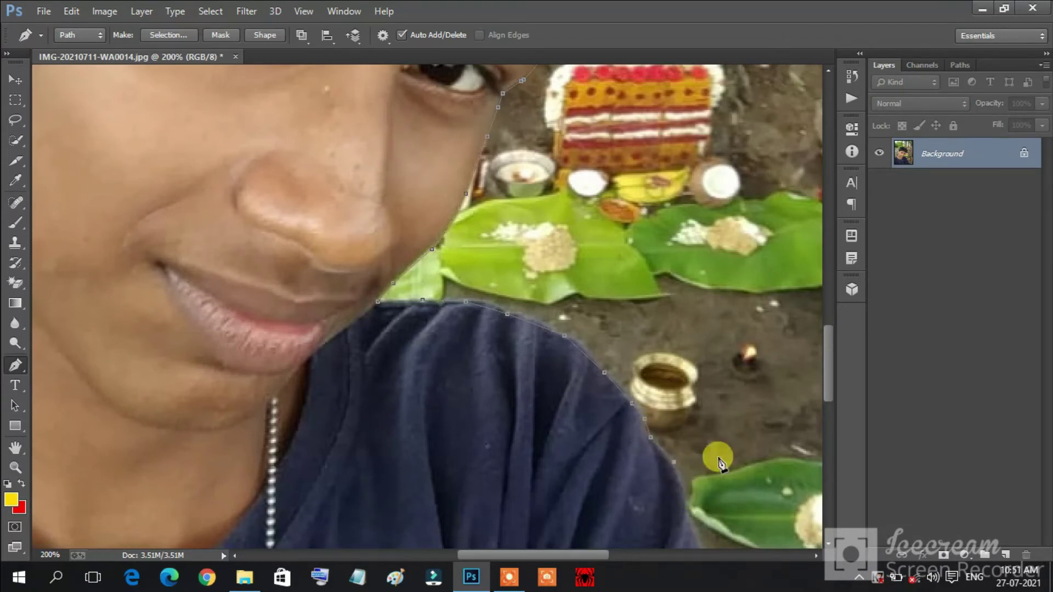
{"action": "left_click_drag", "start_coordinate": [828, 386], "coordinate": [826, 413]}
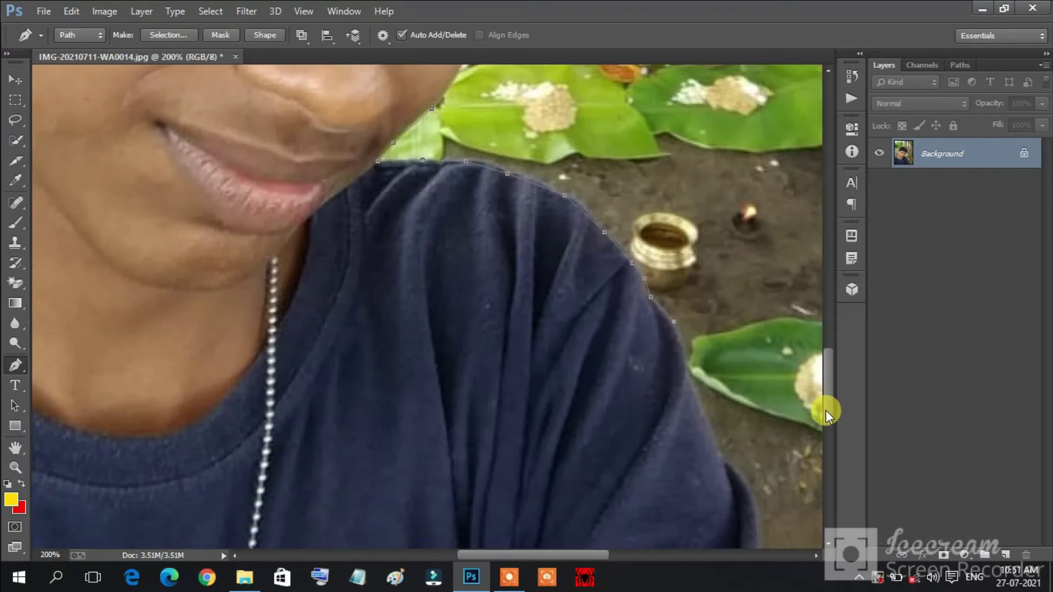
Continue the path down the shoulder and along the sleeve
{"action": "left_click", "coordinate": [679, 337]}
{"action": "left_click", "coordinate": [696, 389]}
{"action": "left_click", "coordinate": [714, 436]}
{"action": "left_click", "coordinate": [724, 460]}
{"action": "left_click_drag", "start_coordinate": [825, 409], "coordinate": [830, 433]}
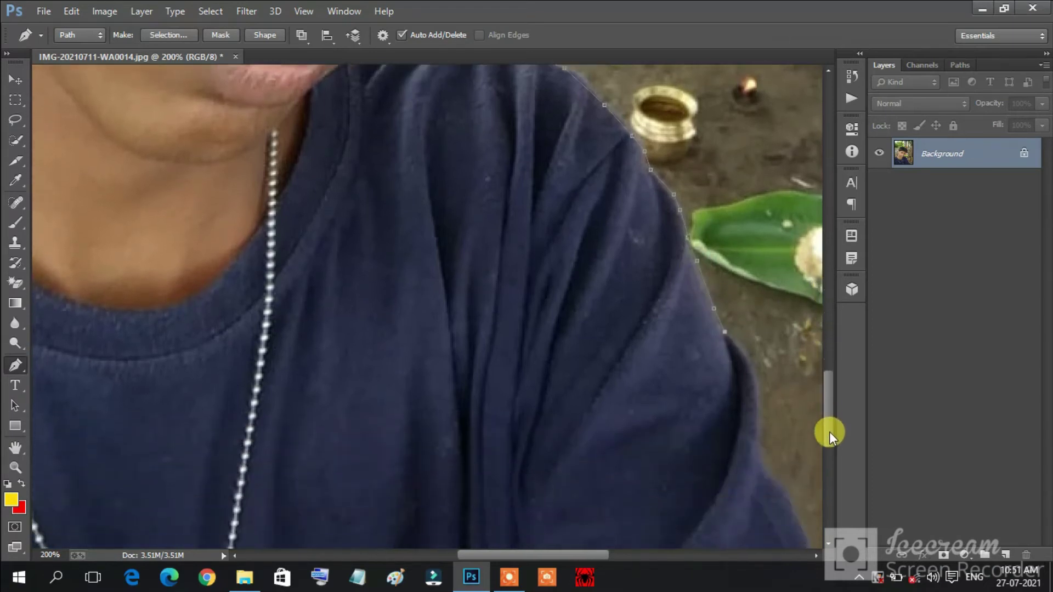
{"action": "left_click", "coordinate": [735, 330]}
{"action": "left_click_drag", "start_coordinate": [752, 350], "coordinate": [754, 363]}
{"action": "left_click", "coordinate": [759, 399]}
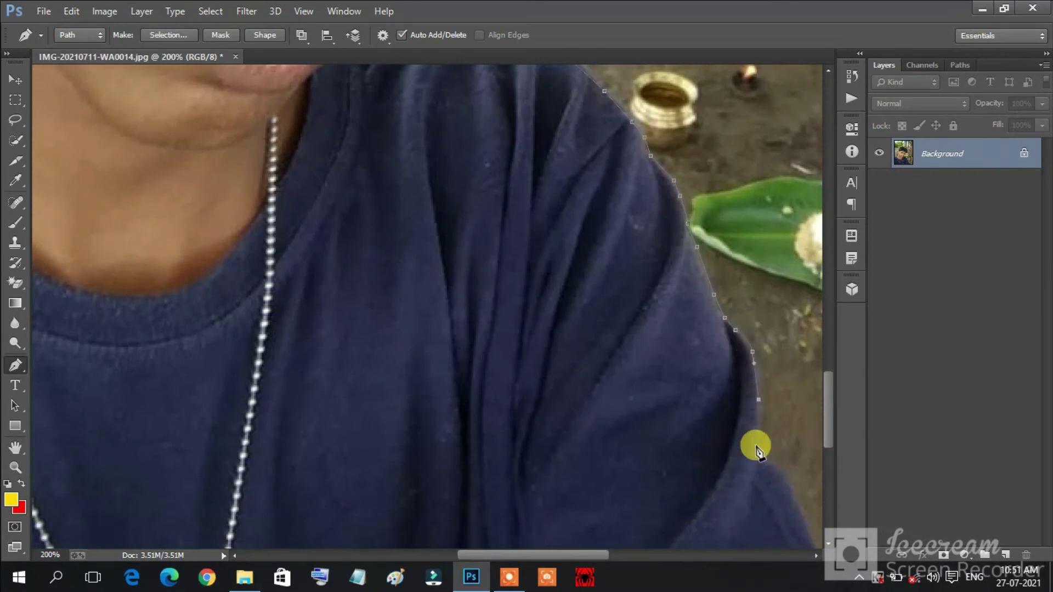
{"action": "left_click", "coordinate": [758, 442]}
{"action": "left_click", "coordinate": [777, 465]}
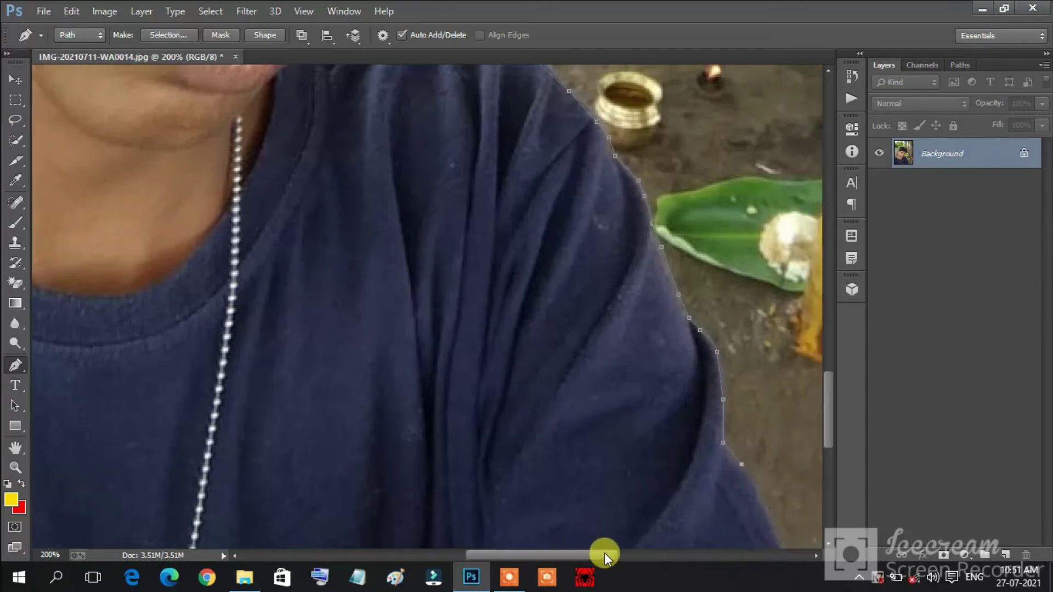
Trace the sleeve's outer edge and bottom curve down to the photo's bottom
{"action": "left_click_drag", "start_coordinate": [595, 550], "coordinate": [609, 551]}
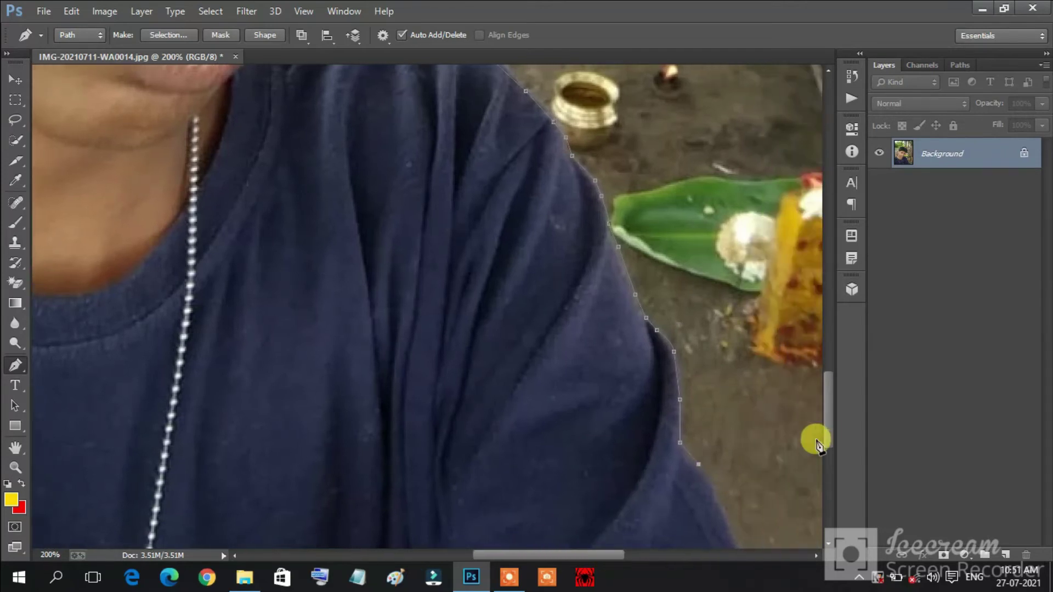
{"action": "left_click_drag", "start_coordinate": [824, 434], "coordinate": [828, 462]}
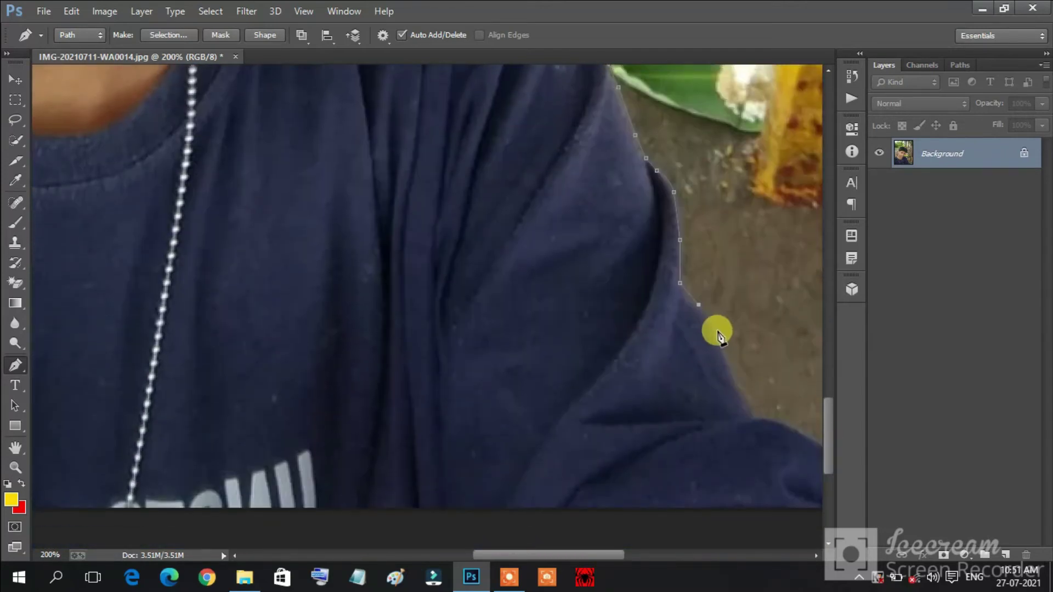
{"action": "left_click", "coordinate": [734, 377]}
{"action": "left_click", "coordinate": [750, 408]}
{"action": "left_click", "coordinate": [760, 419]}
{"action": "left_click", "coordinate": [796, 429]}
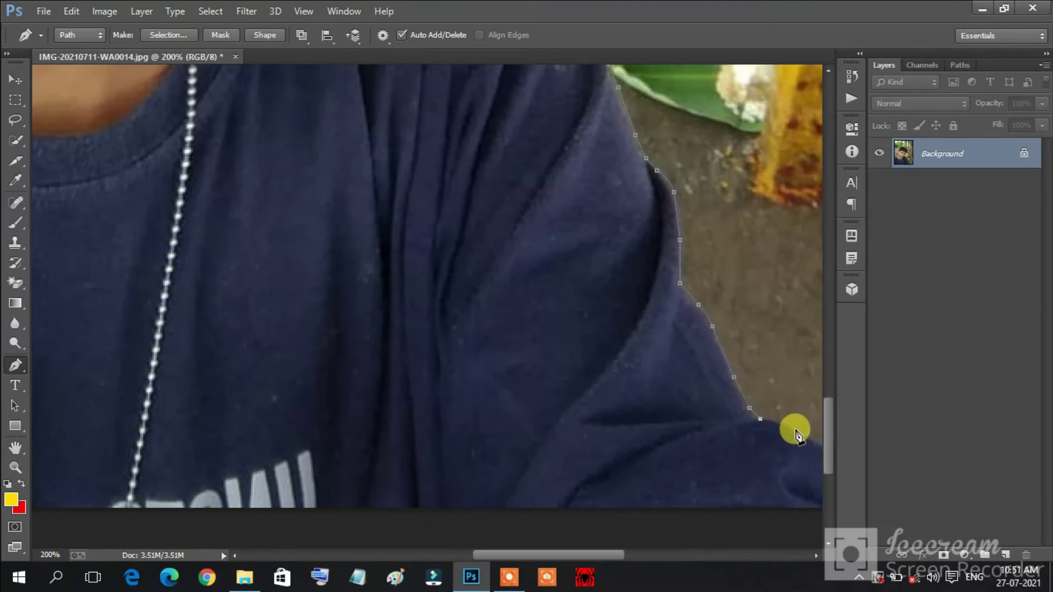
{"action": "left_click_drag", "start_coordinate": [551, 558], "coordinate": [593, 557]}
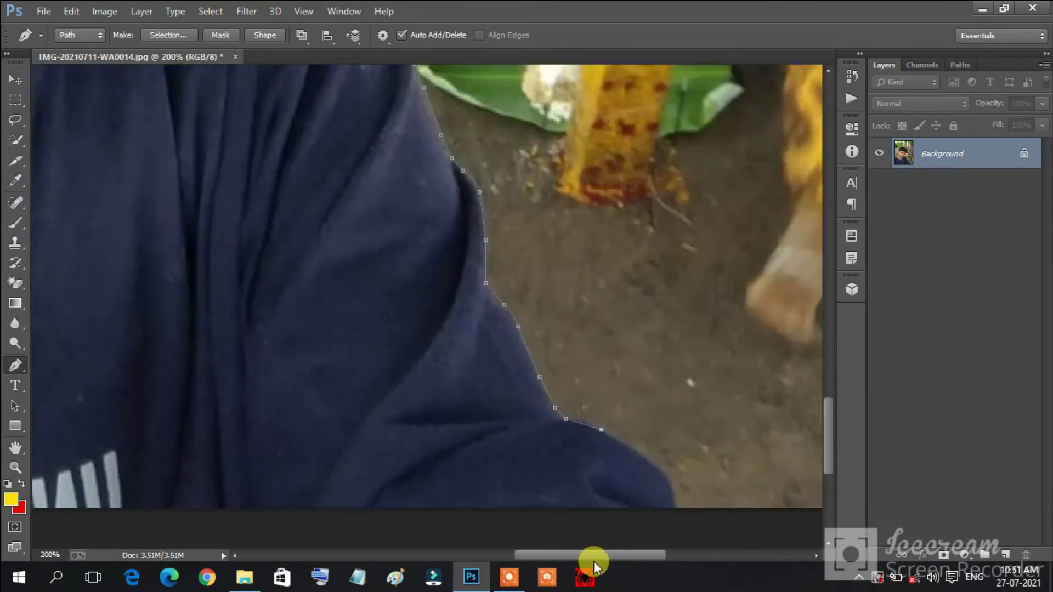
{"action": "left_click", "coordinate": [621, 453]}
{"action": "left_click", "coordinate": [643, 473]}
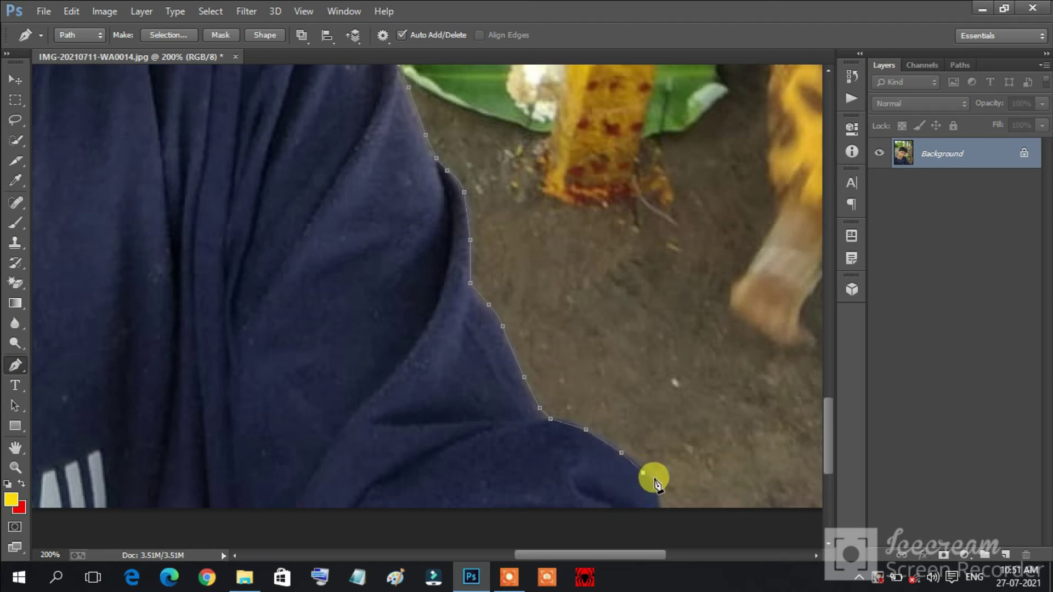
{"action": "left_click", "coordinate": [653, 482]}
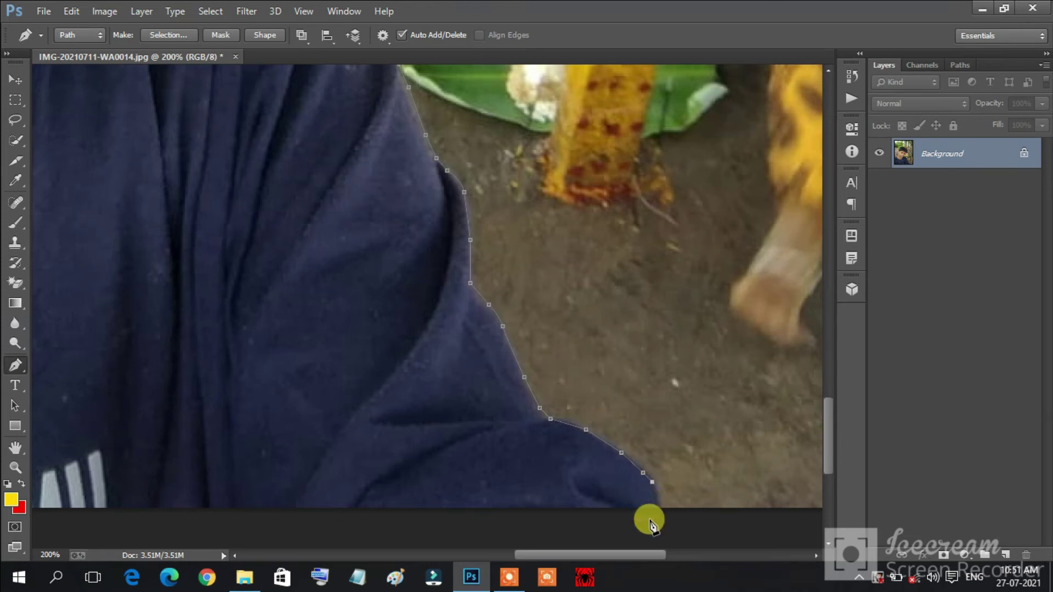
{"action": "mouse_move", "coordinate": [589, 556]}
{"action": "left_mouse_down"}
{"action": "mouse_move", "coordinate": [434, 576]}
{"action": "mouse_move", "coordinate": [274, 524]}
{"action": "left_mouse_up"}
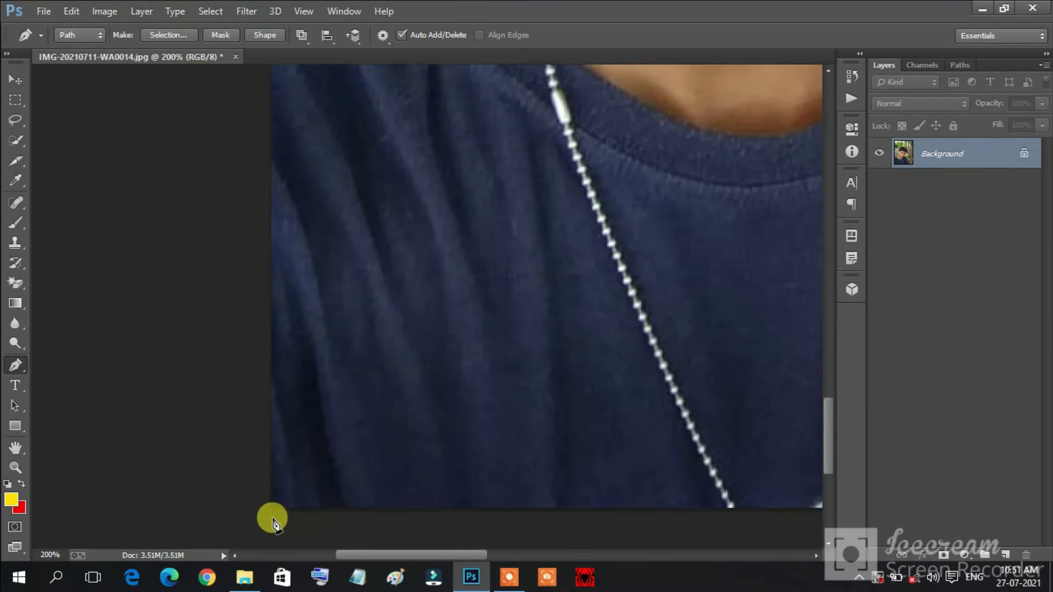
Run the path along the bottom-left, close it at the left shoulder, and zoom out
{"action": "left_click", "coordinate": [273, 521]}
{"action": "left_click_drag", "start_coordinate": [823, 451], "coordinate": [813, 400]}
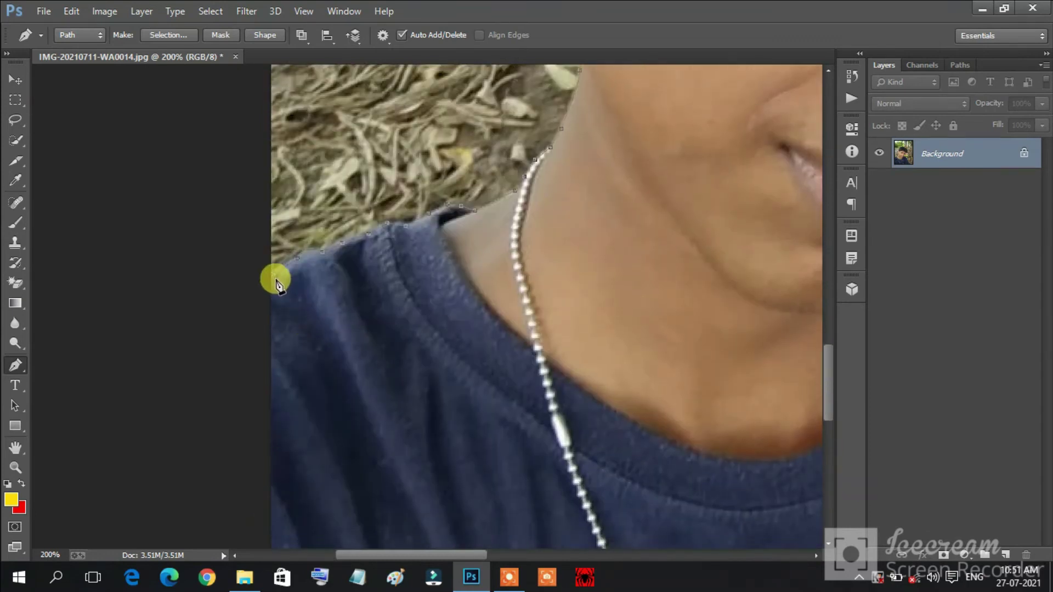
{"action": "left_click", "coordinate": [202, 316]}
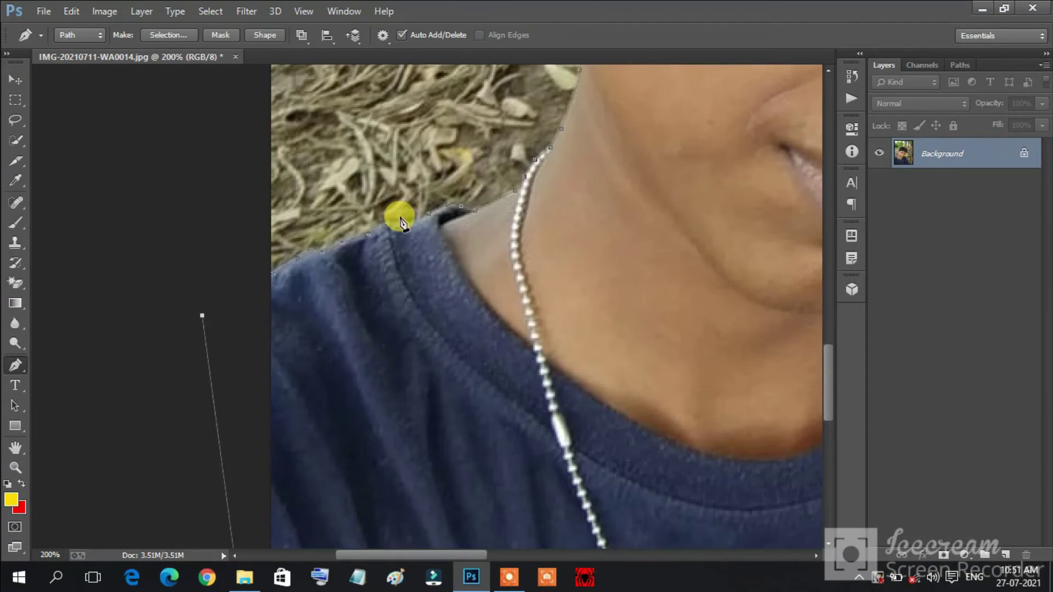
{"action": "left_click", "coordinate": [244, 286]}
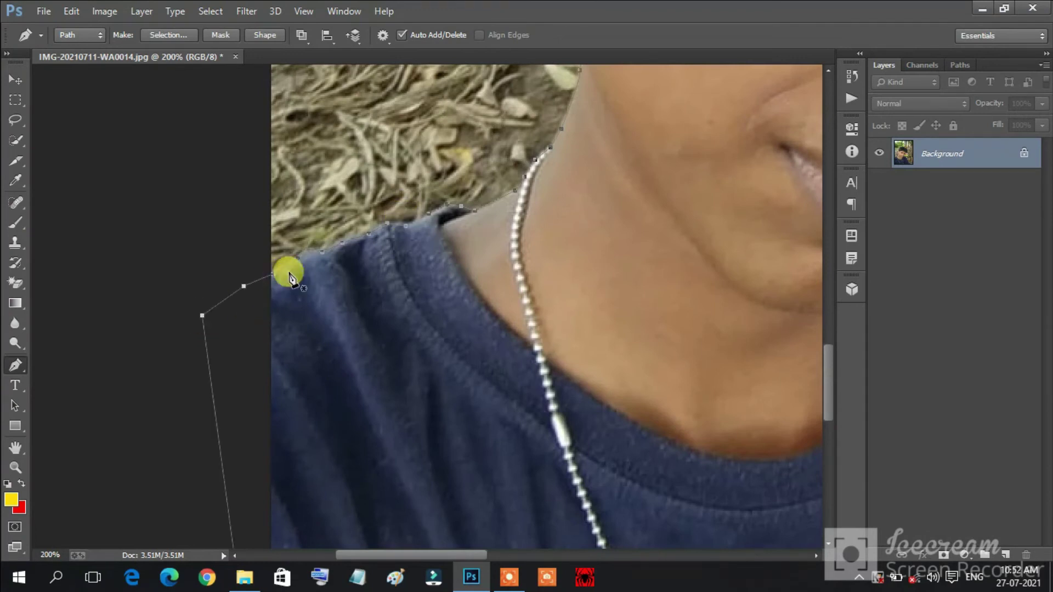
{"action": "key", "text": "ctrl+minus"}
{"action": "key", "text": "ctrl+minus"}
{"action": "key", "text": "ctrl+minus"}
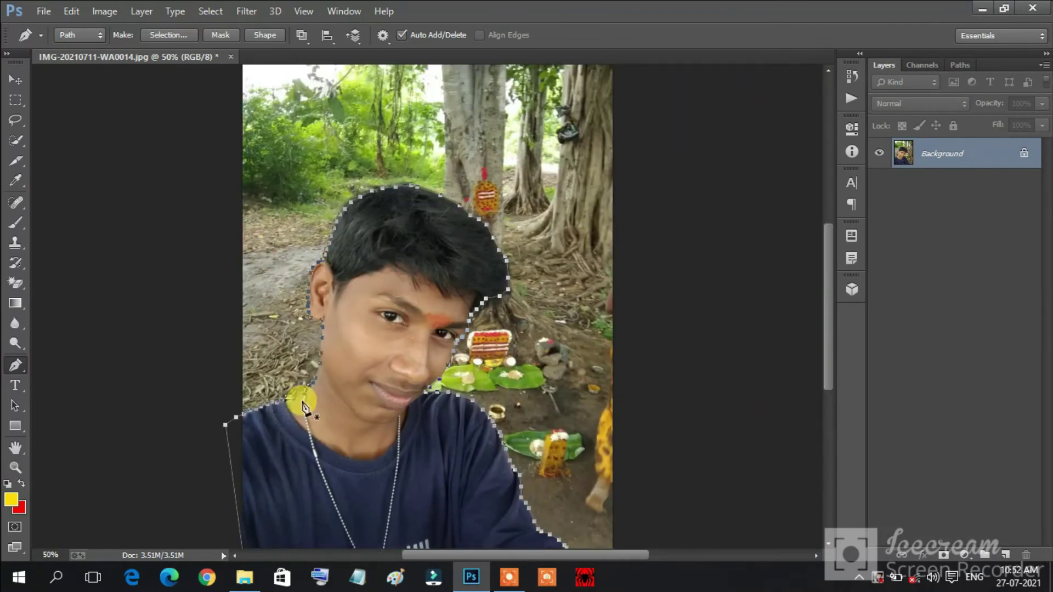
Convert the locked Background into an editable Layer 0
{"action": "double_click", "coordinate": [947, 160]}
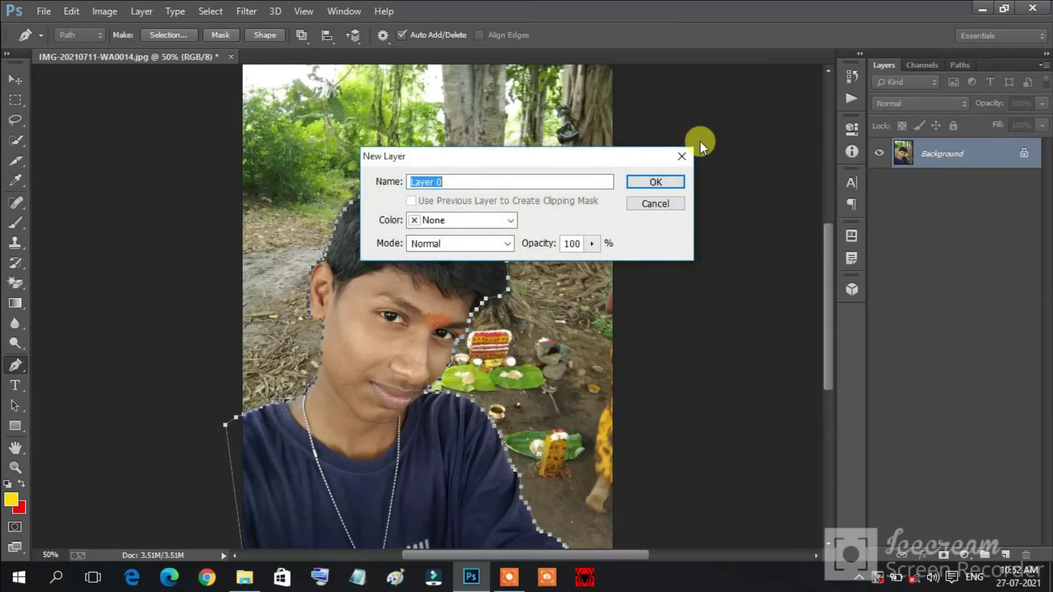
{"action": "left_click", "coordinate": [665, 181]}
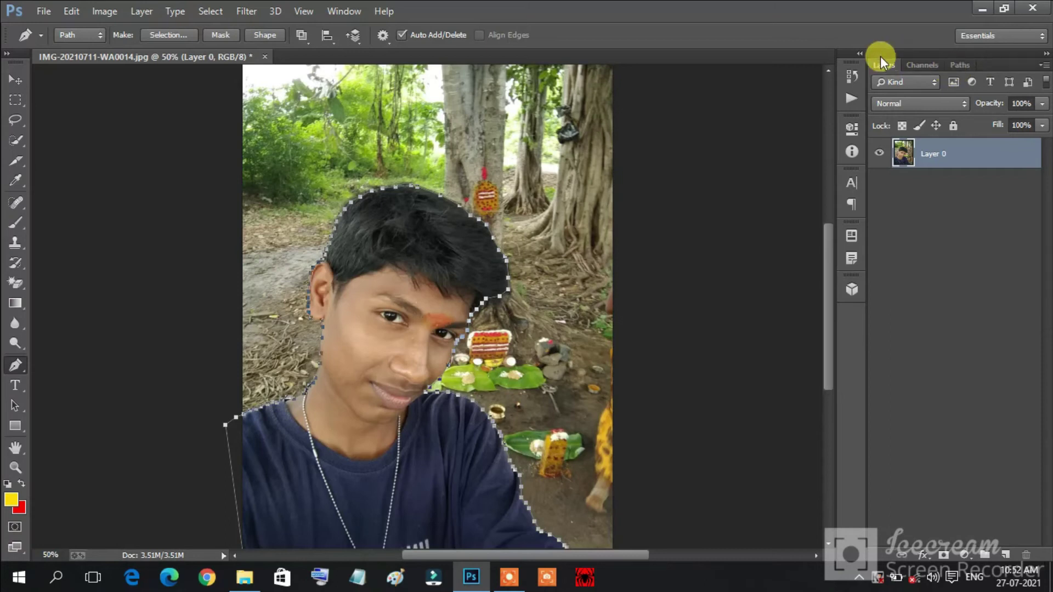
Save the Work Path as Path 1 in the Paths panel
{"action": "left_click", "coordinate": [958, 64]}
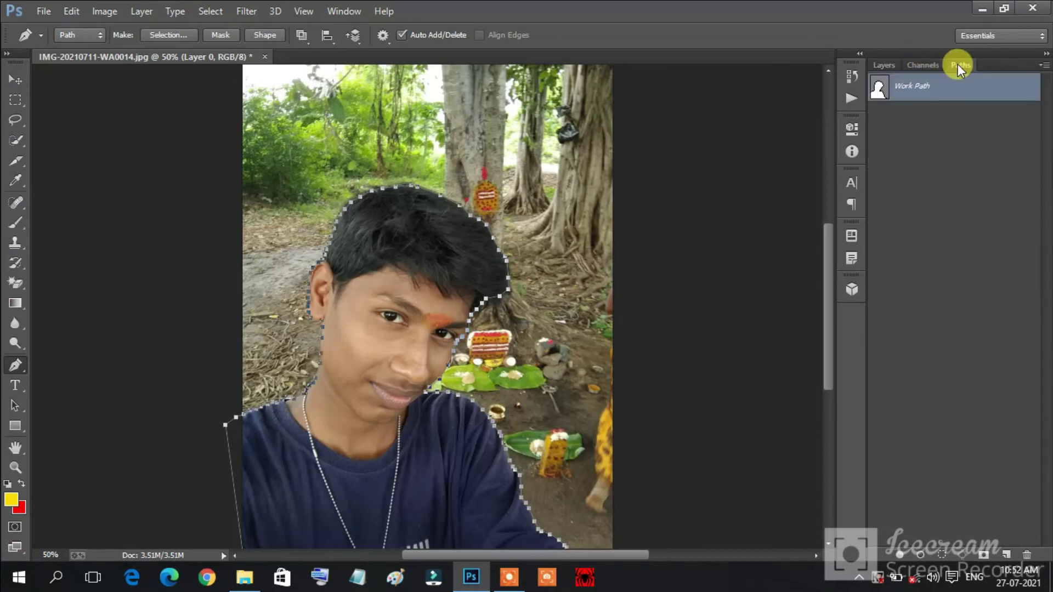
{"action": "double_click", "coordinate": [941, 89]}
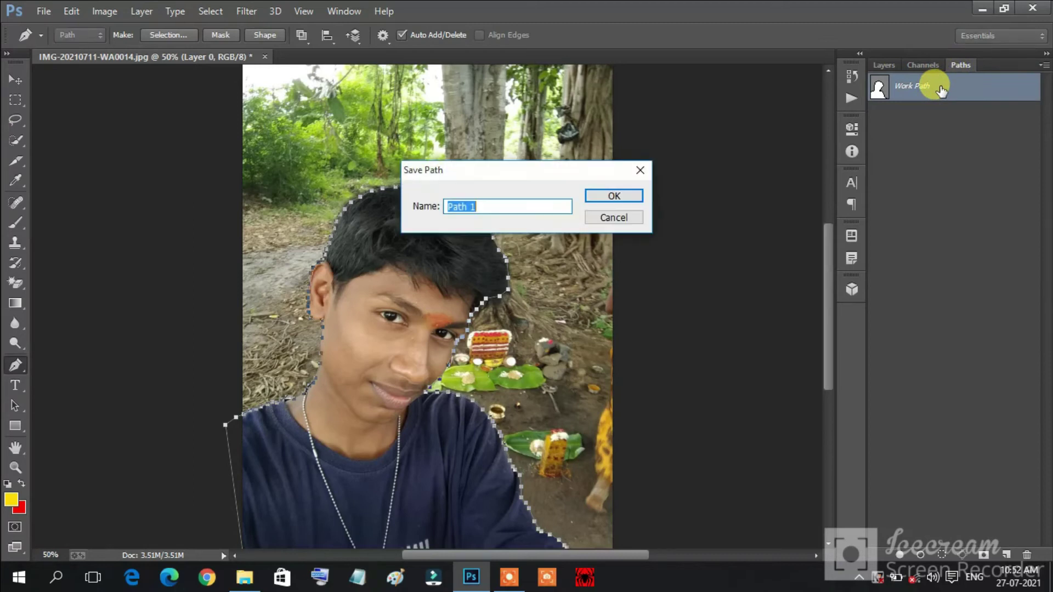
{"action": "left_click", "coordinate": [631, 195]}
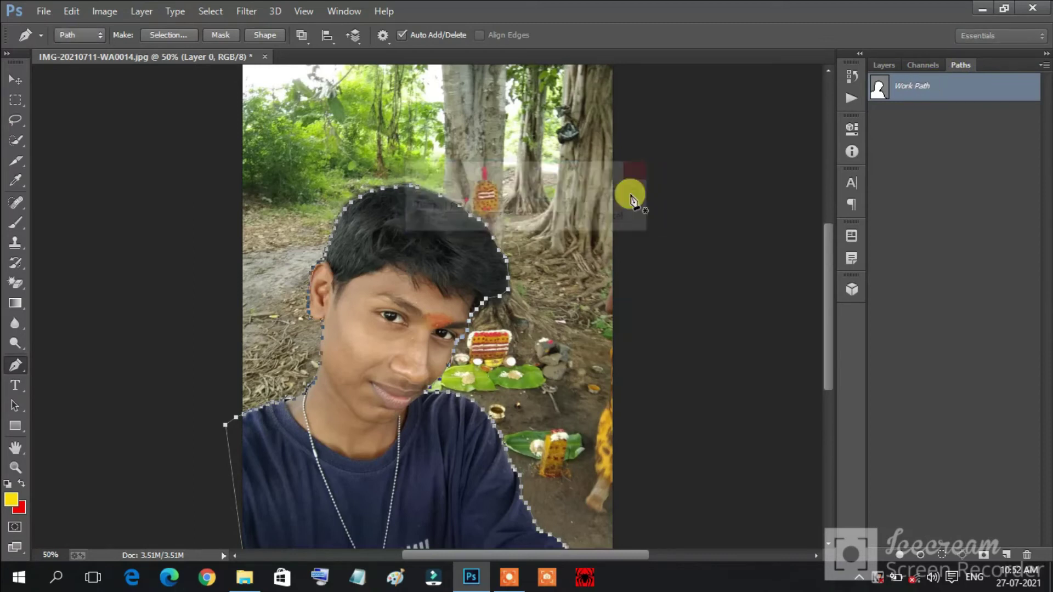
Turn Path 1 into a selection feathered by 3 pixels
{"action": "right_click", "coordinate": [909, 87]}
{"action": "left_click", "coordinate": [909, 137]}
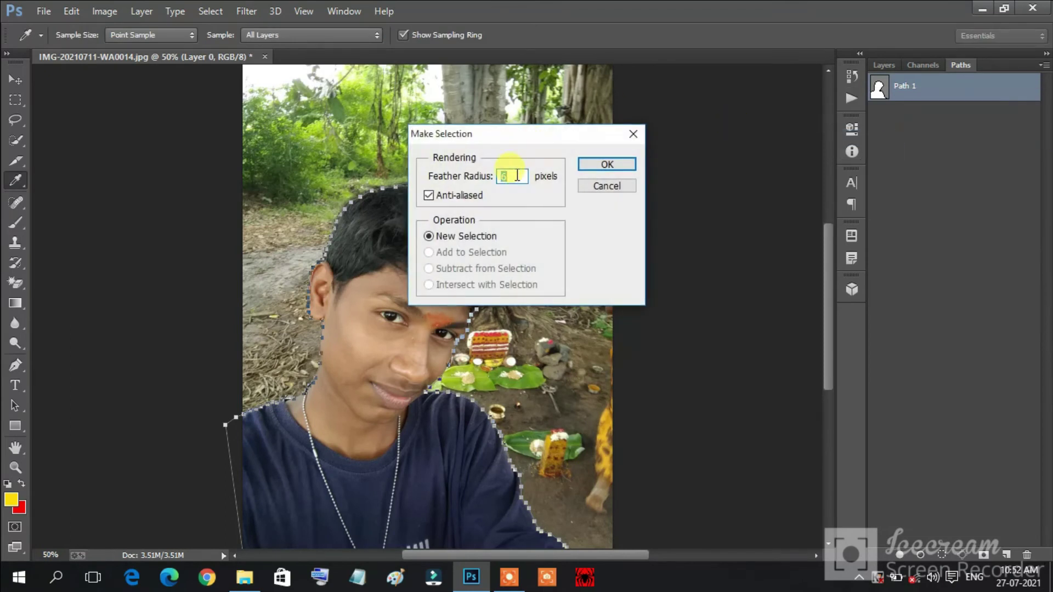
{"action": "left_click", "coordinate": [617, 167]}
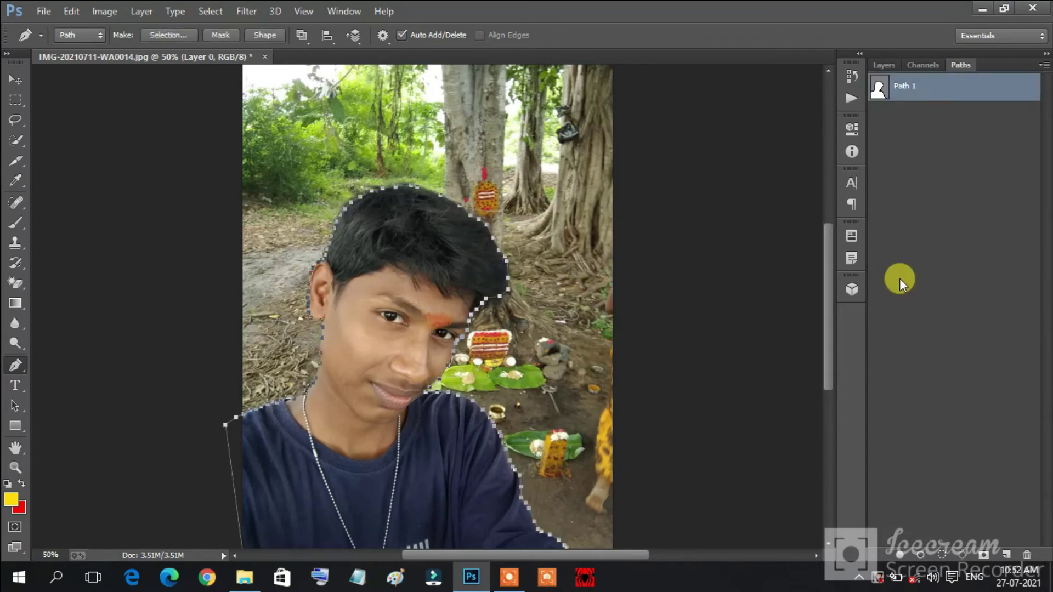
Convert the boy's closed path into a selection and feather it by 3 pixels
{"action": "left_click", "coordinate": [888, 65]}
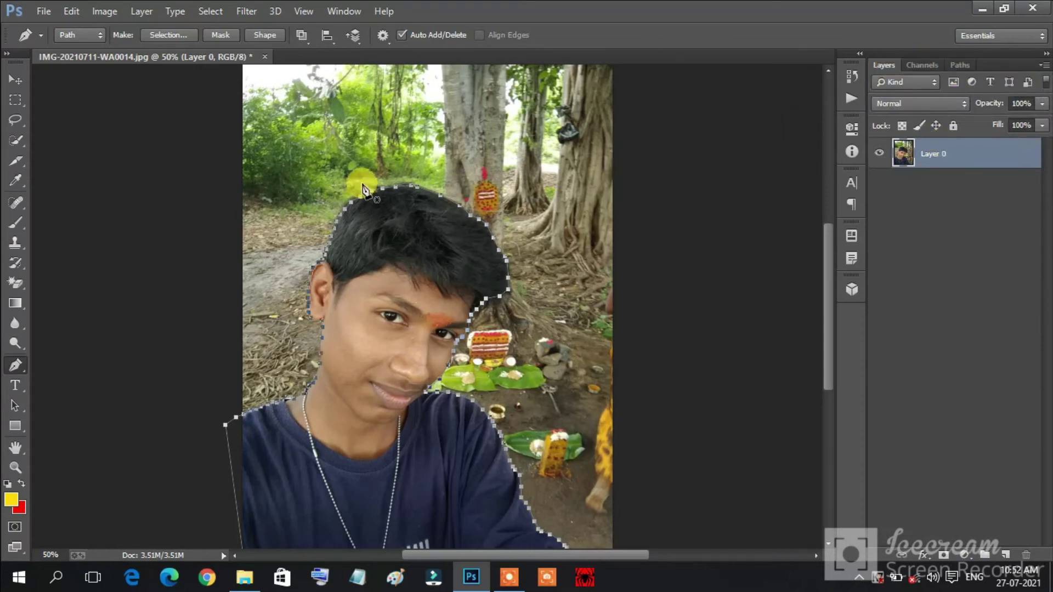
{"action": "key", "text": "ctrl+Return"}
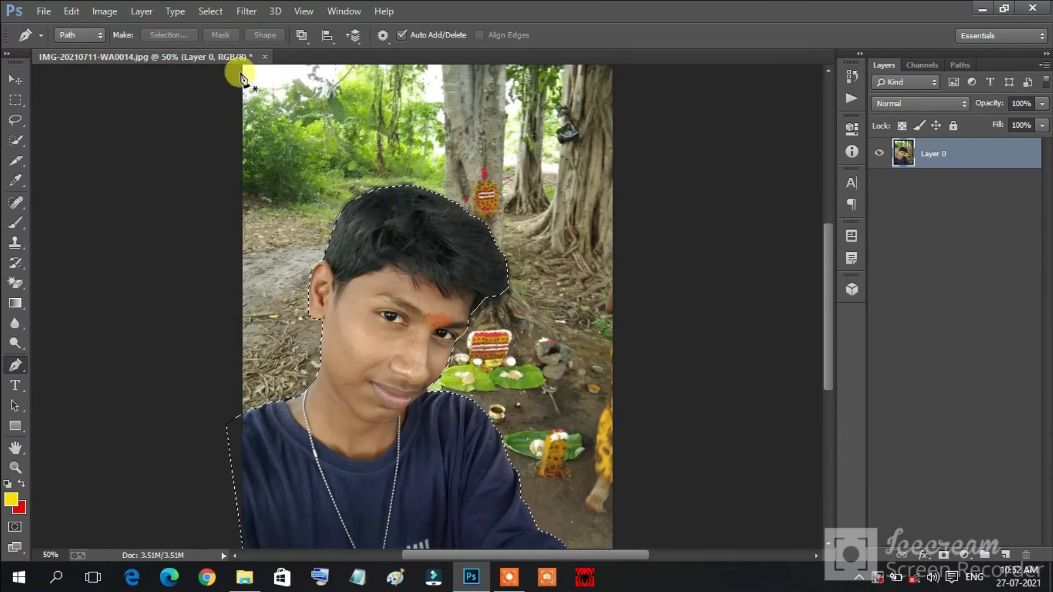
{"action": "left_click", "coordinate": [210, 11]}
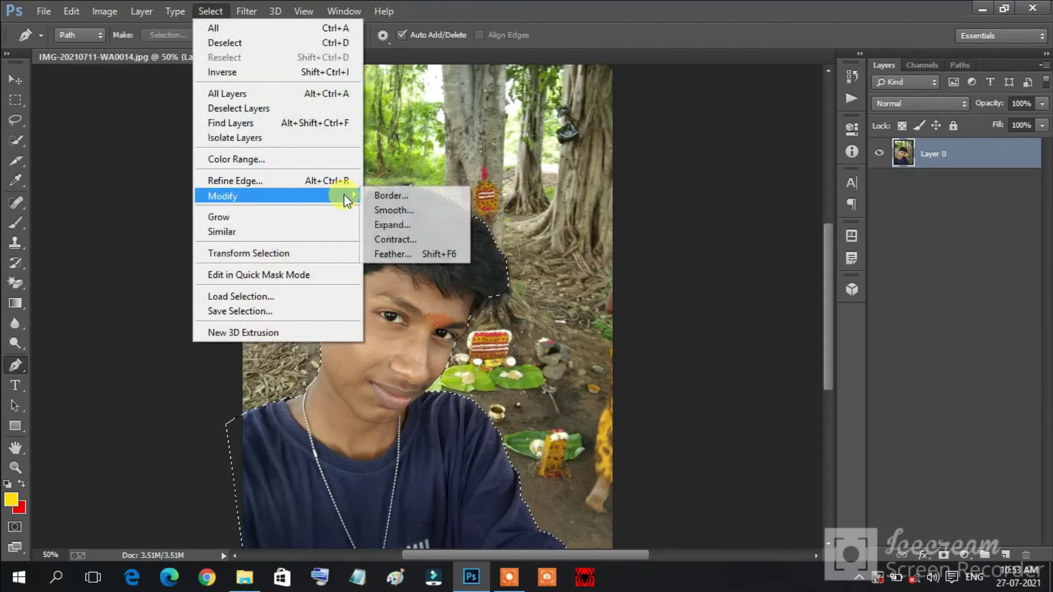
{"action": "mouse_move", "coordinate": [247, 196]}
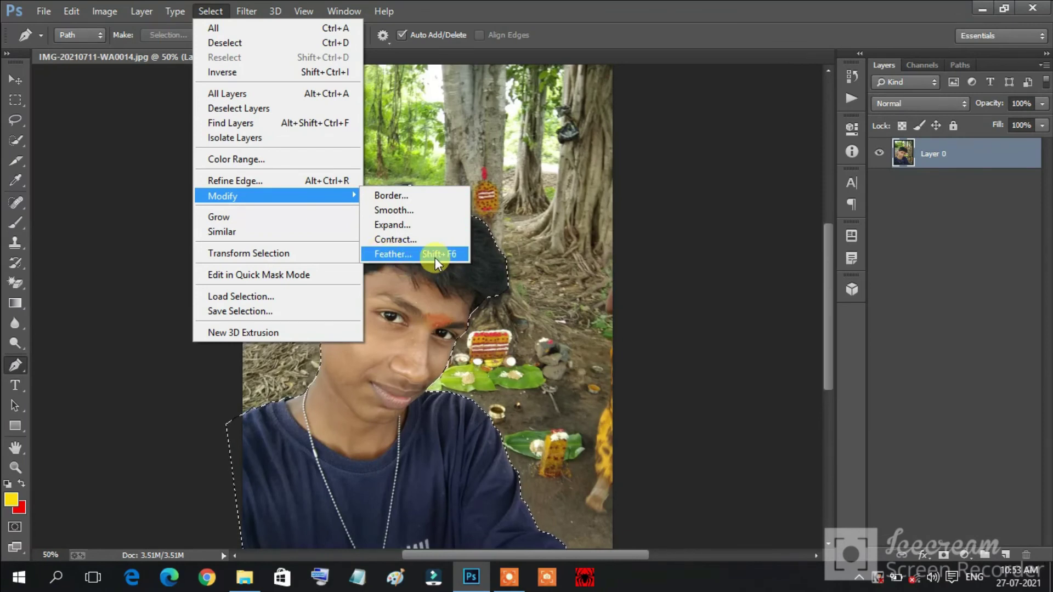
{"action": "left_click", "coordinate": [381, 258]}
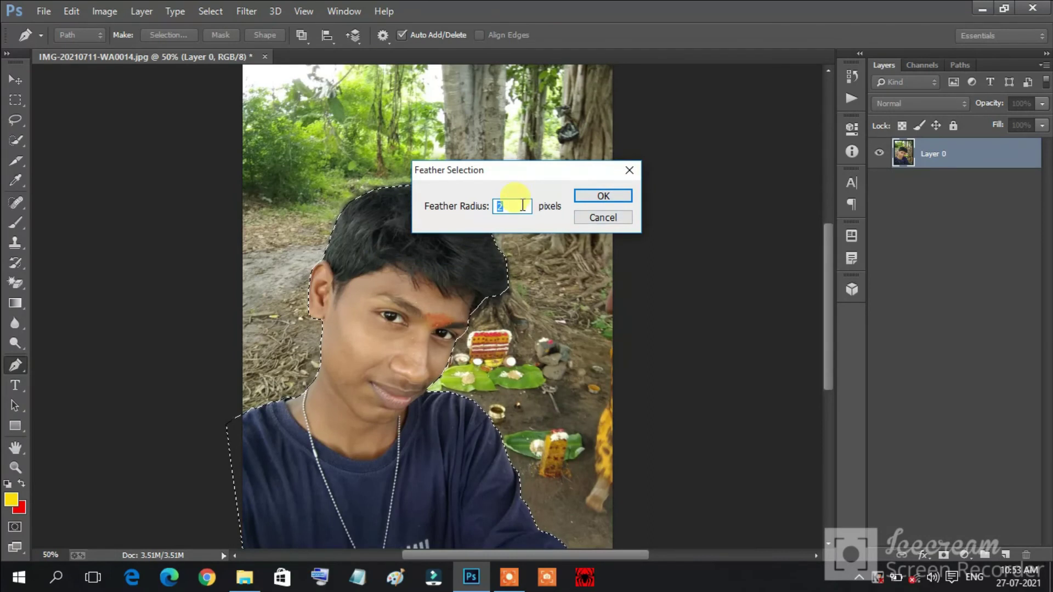
{"action": "type", "text": "3"}
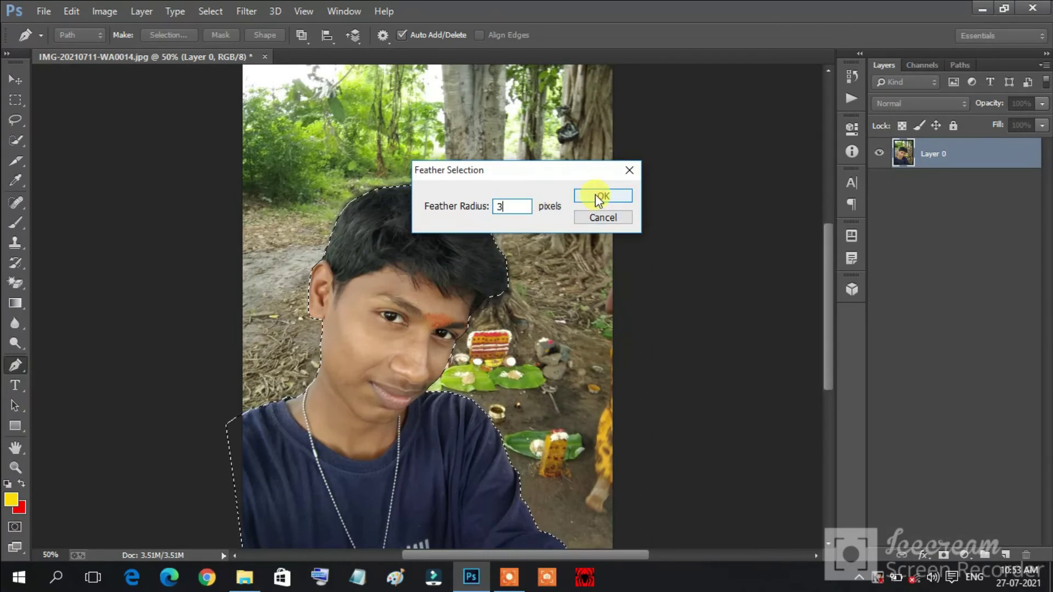
{"action": "left_click", "coordinate": [595, 194]}
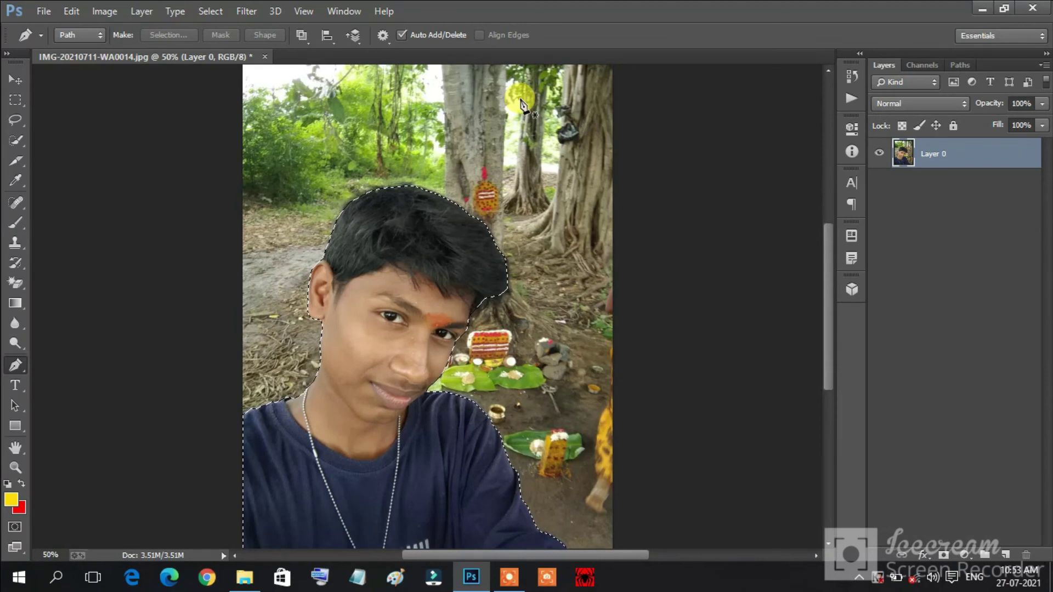
Create a white 8 × 8 inch, 300 pixels/inch document, then return to the boy's photo
{"action": "key", "text": "ctrl+o"}
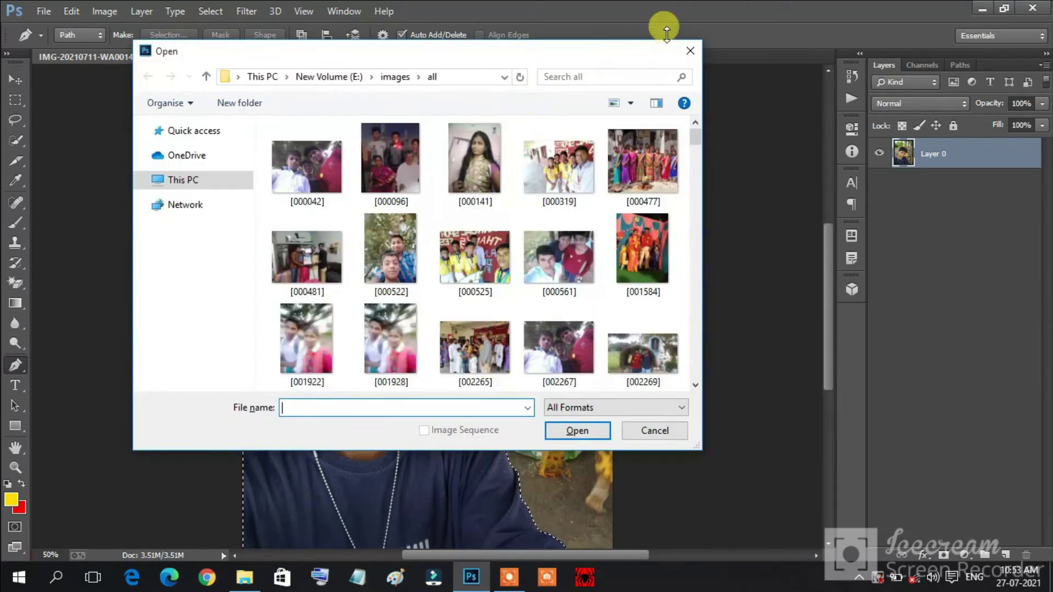
{"action": "left_click", "coordinate": [688, 50]}
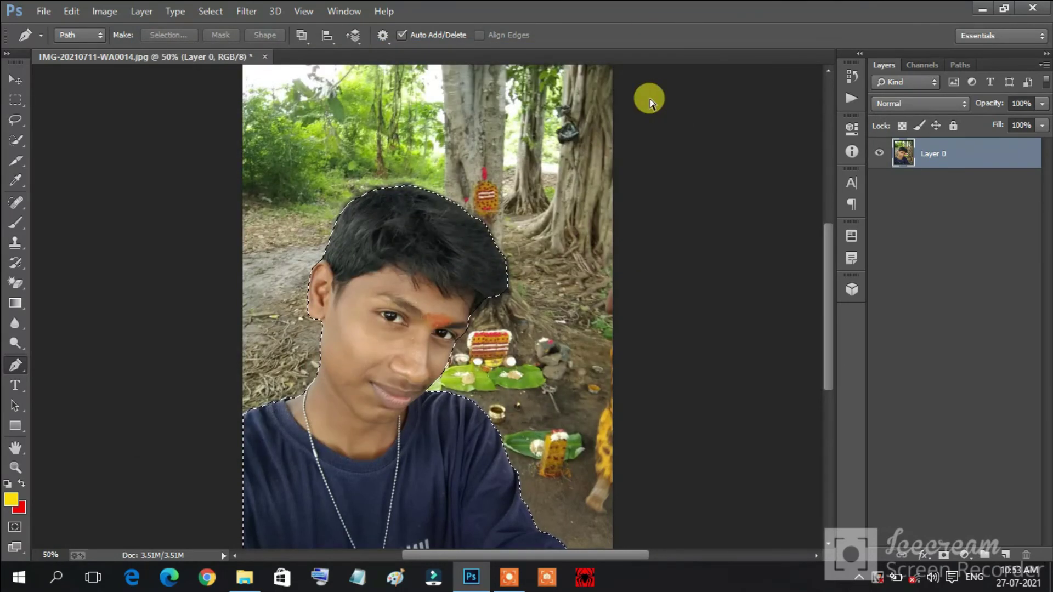
{"action": "key", "text": "ctrl+n"}
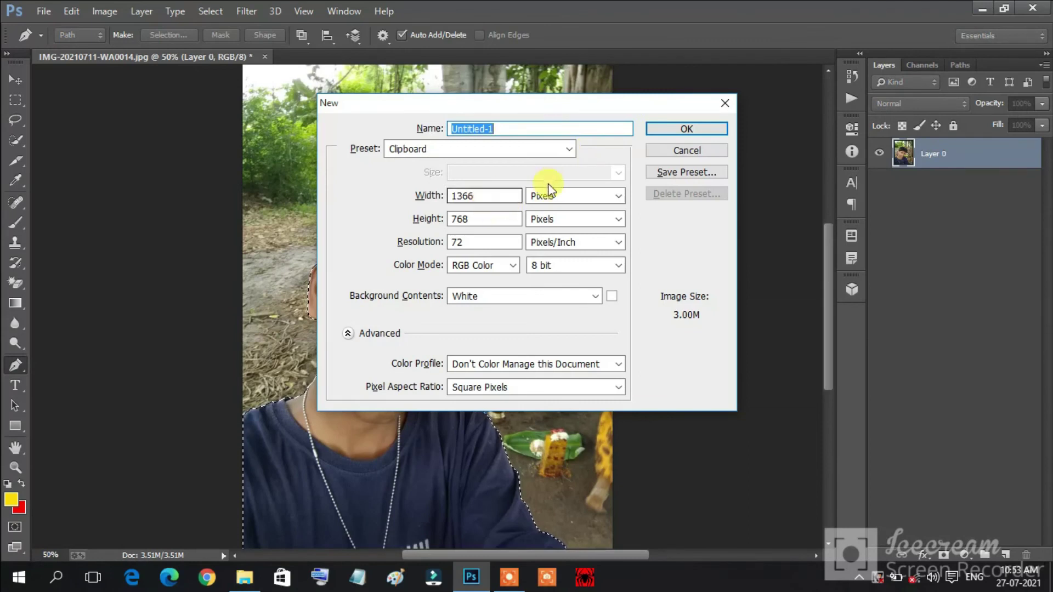
{"action": "left_click", "coordinate": [555, 197]}
{"action": "left_click", "coordinate": [543, 224]}
{"action": "left_click", "coordinate": [488, 198]}
{"action": "key", "text": "BackSpace"}
{"action": "key", "text": "BackSpace"}
{"action": "key", "text": "BackSpace"}
{"action": "key", "text": "BackSpace"}
{"action": "key", "text": "BackSpace"}
{"action": "type", "text": "8"}
{"action": "left_click", "coordinate": [491, 219]}
{"action": "key", "text": "BackSpace"}
{"action": "key", "text": "BackSpace"}
{"action": "key", "text": "BackSpace"}
{"action": "key", "text": "BackSpace"}
{"action": "key", "text": "BackSpace"}
{"action": "type", "text": "8"}
{"action": "left_click", "coordinate": [488, 242]}
{"action": "key", "text": "BackSpace"}
{"action": "key", "text": "BackSpace"}
{"action": "type", "text": "300"}
{"action": "left_click", "coordinate": [675, 130]}
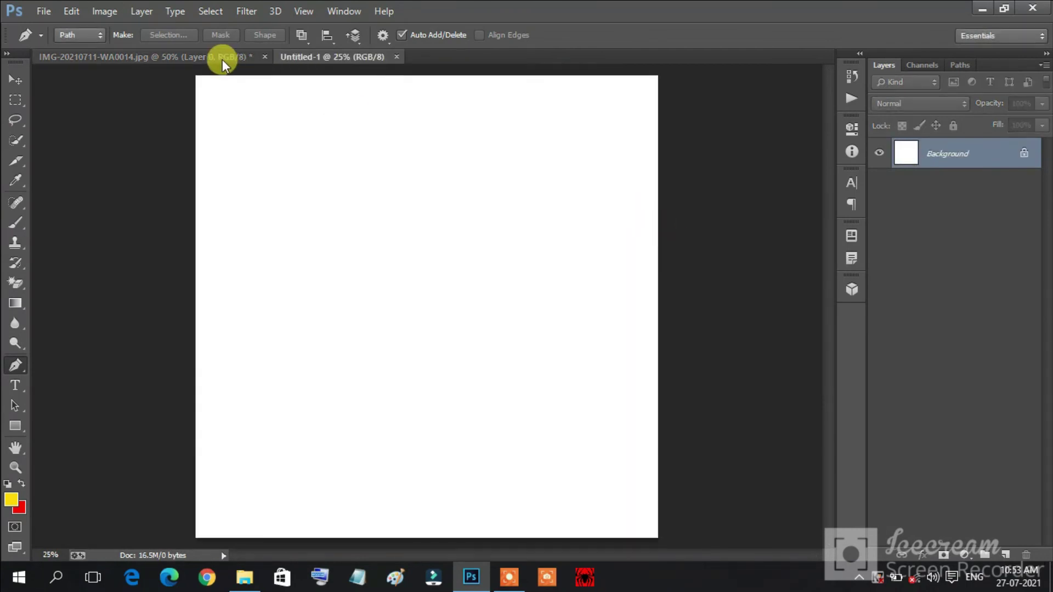
{"action": "left_click", "coordinate": [222, 58]}
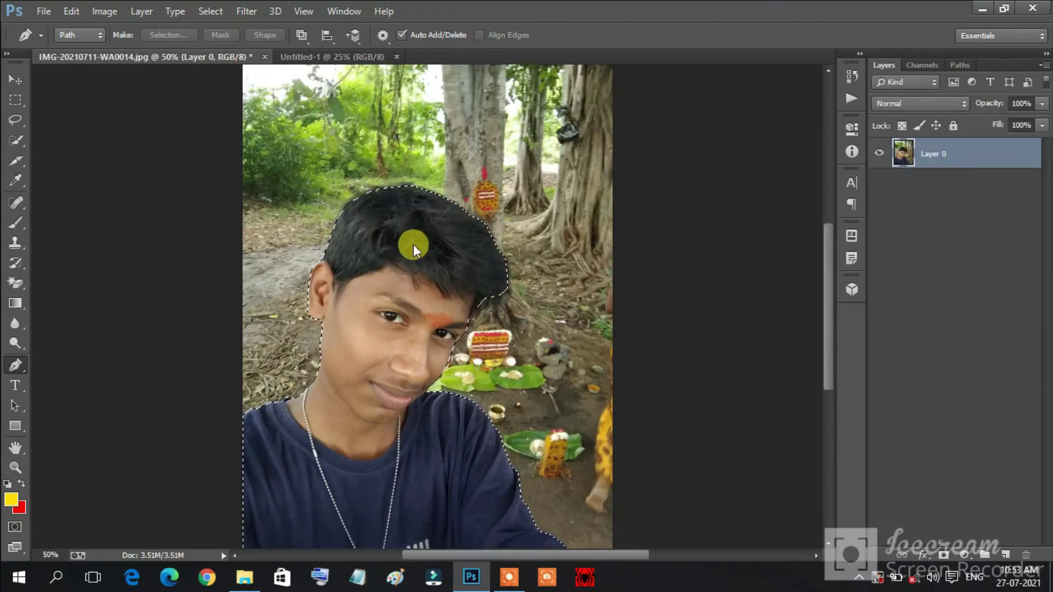
Paste the cut-out boy into Untitled-1, shift him down-left, and enlarge him to about 212%
{"action": "left_click", "coordinate": [337, 55]}
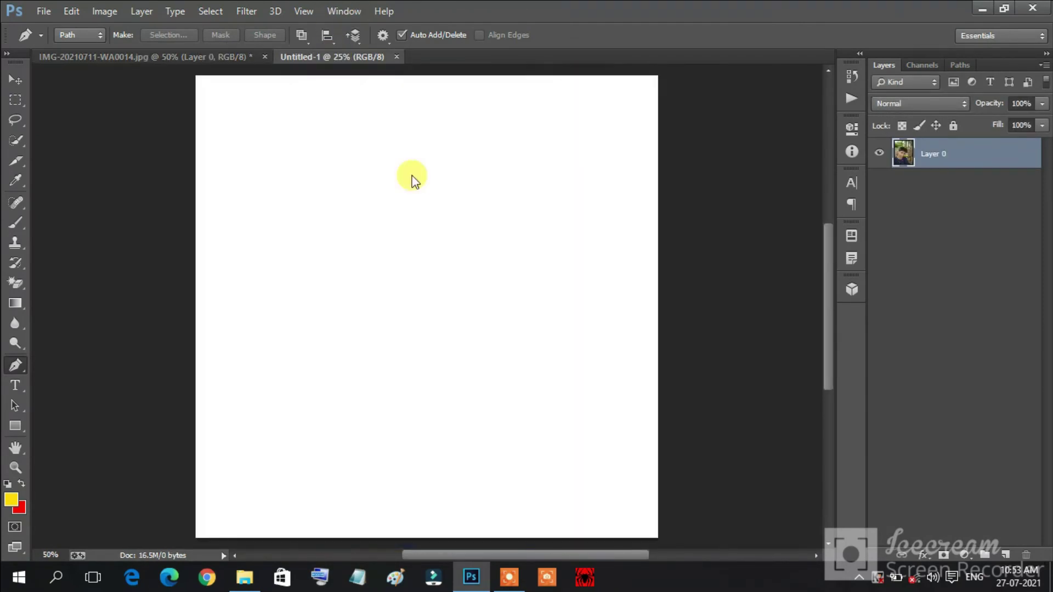
{"action": "key", "text": "ctrl+v"}
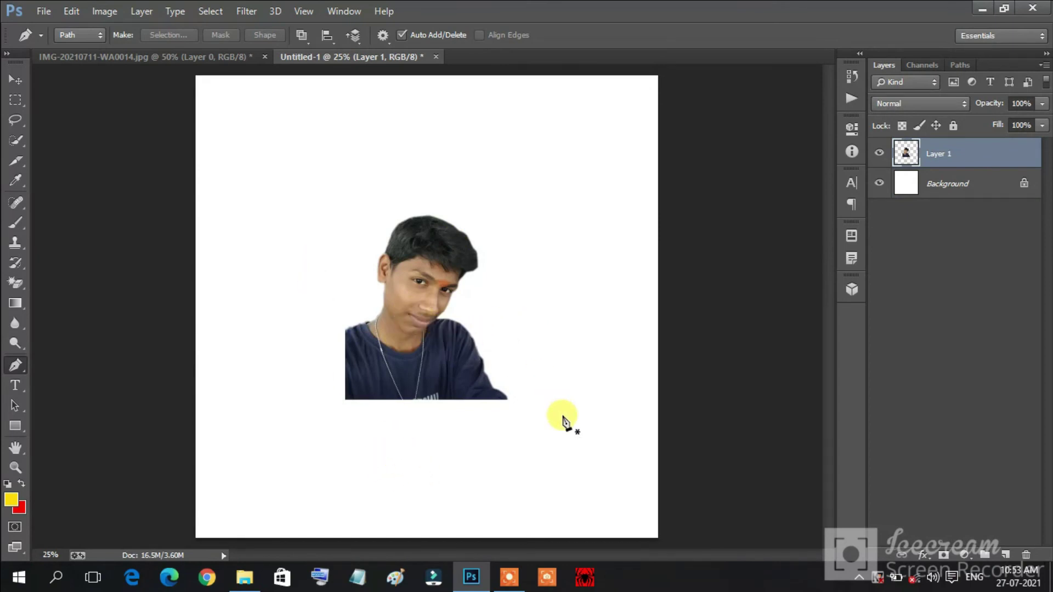
{"action": "key", "text": "v"}
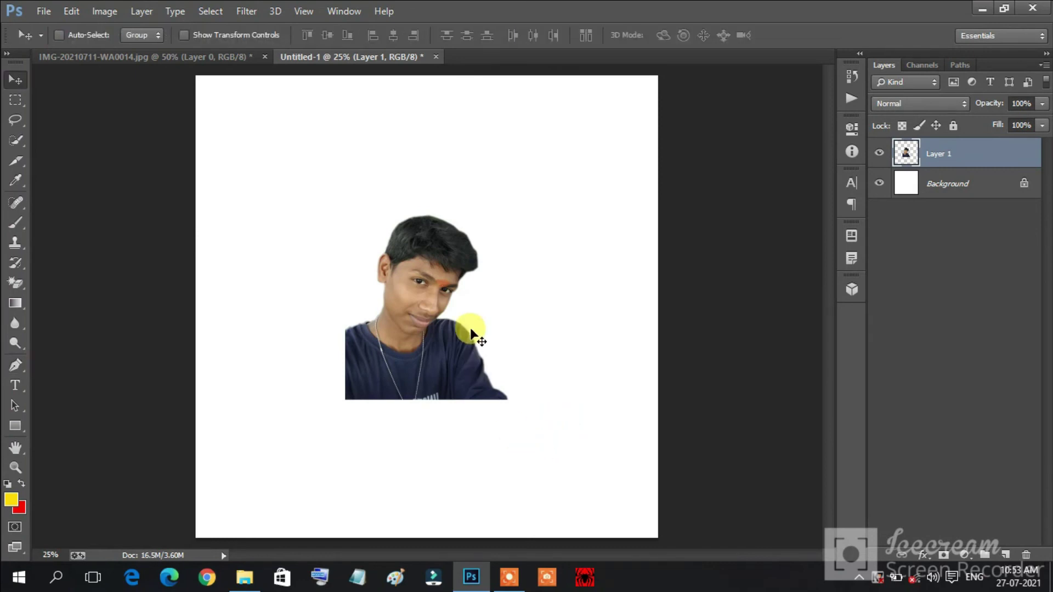
{"action": "key", "text": "ctrl+t"}
{"action": "mouse_move", "coordinate": [455, 323]}
{"action": "left_mouse_down"}
{"action": "mouse_move", "coordinate": [295, 494]}
{"action": "mouse_move", "coordinate": [285, 455]}
{"action": "mouse_move", "coordinate": [298, 449]}
{"action": "mouse_move", "coordinate": [300, 464]}
{"action": "left_mouse_up"}
{"action": "mouse_move", "coordinate": [358, 353]}
{"action": "left_mouse_down"}
{"action": "mouse_move", "coordinate": [559, 150]}
{"action": "mouse_move", "coordinate": [638, 119]}
{"action": "left_mouse_up"}
{"action": "key", "text": "Return"}
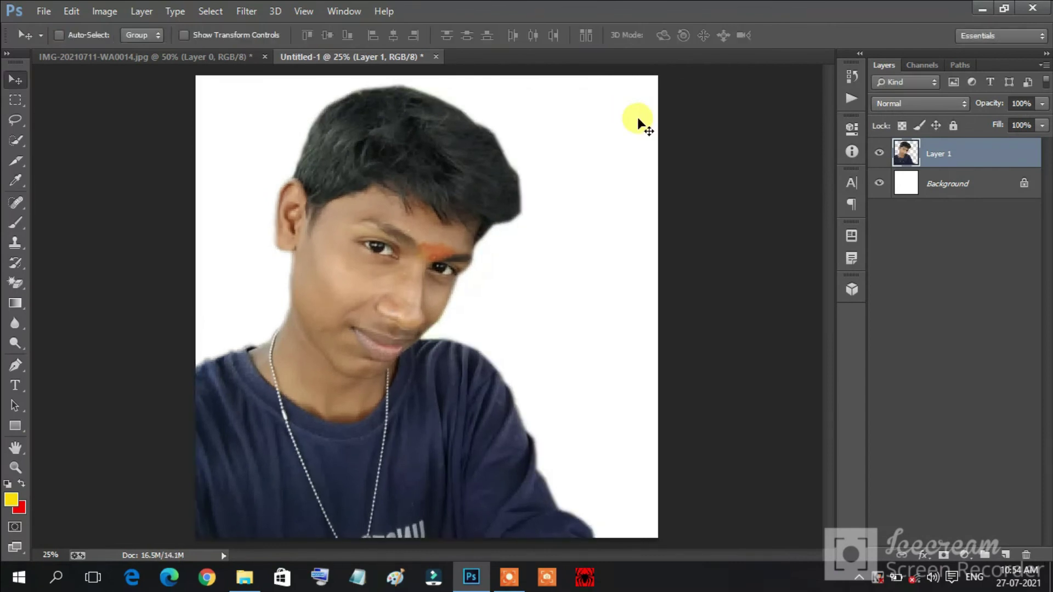